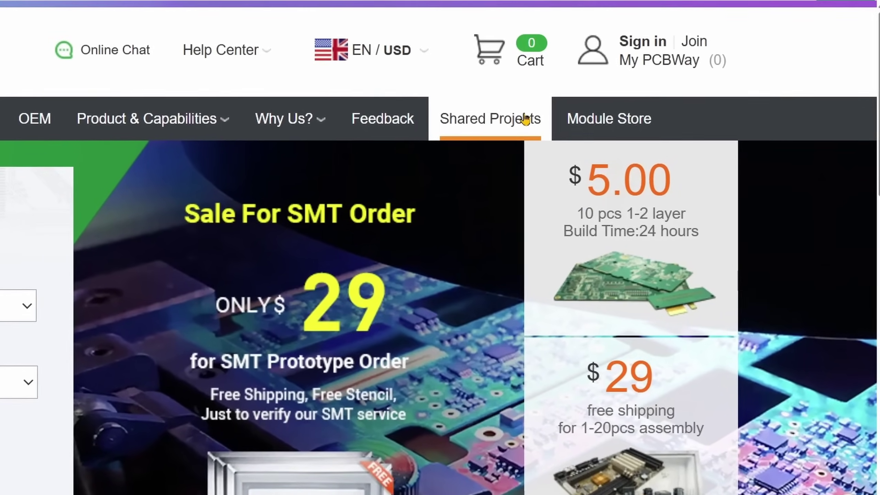
Go to the Shared Projects page from PCBWay's top navigation bar
{"action": "left_click", "coordinate": [525, 119]}
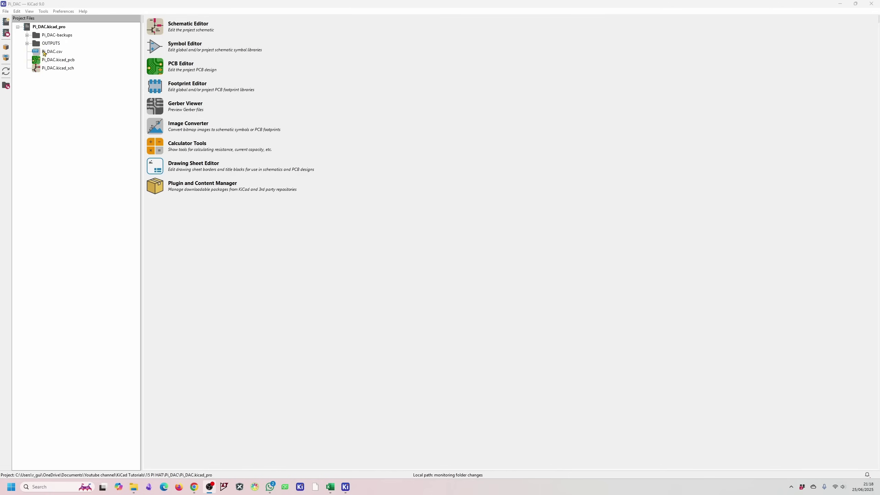
Start a new project from a template and read the Raspberry Pi HAT template description
{"action": "left_click", "coordinate": [5, 11]}
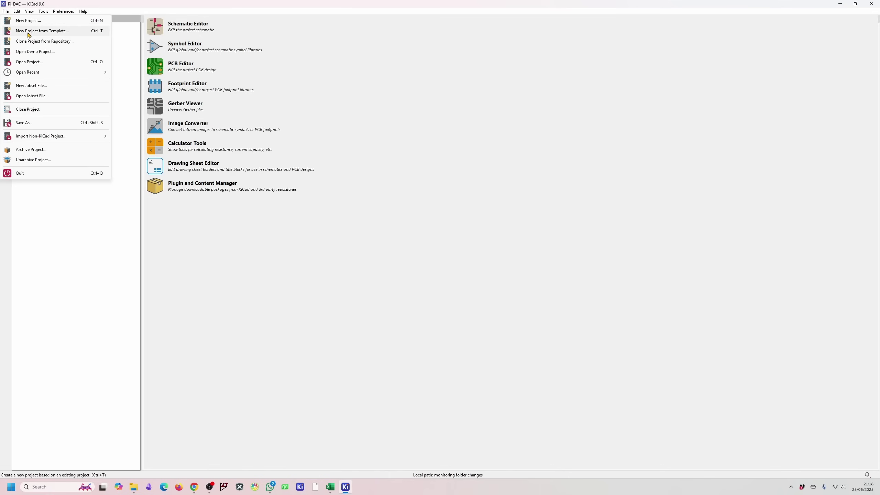
{"action": "left_click", "coordinate": [38, 32]}
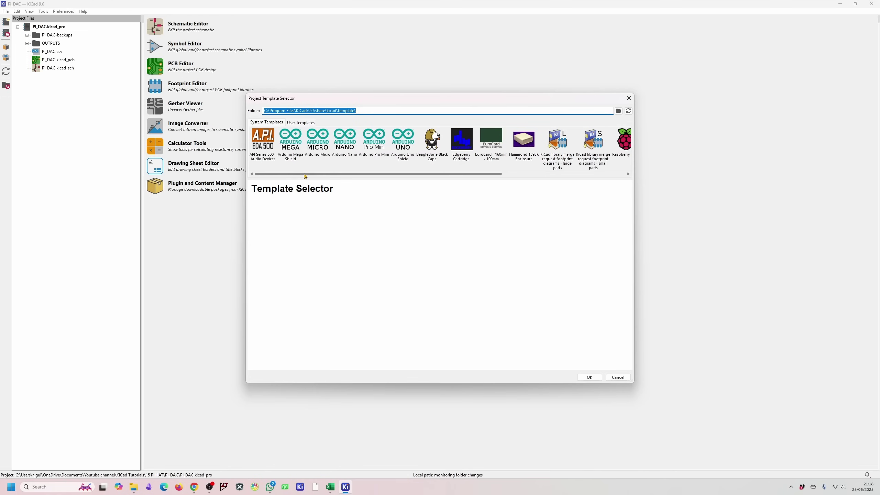
{"action": "left_click_drag", "start_coordinate": [305, 176], "coordinate": [383, 176]}
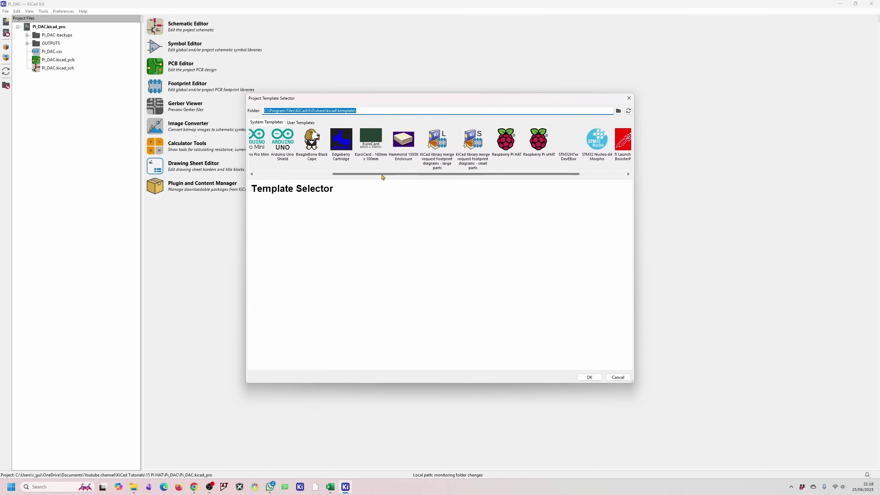
{"action": "left_click", "coordinate": [502, 155]}
{"action": "left_click_drag", "start_coordinate": [508, 176], "coordinate": [395, 175]}
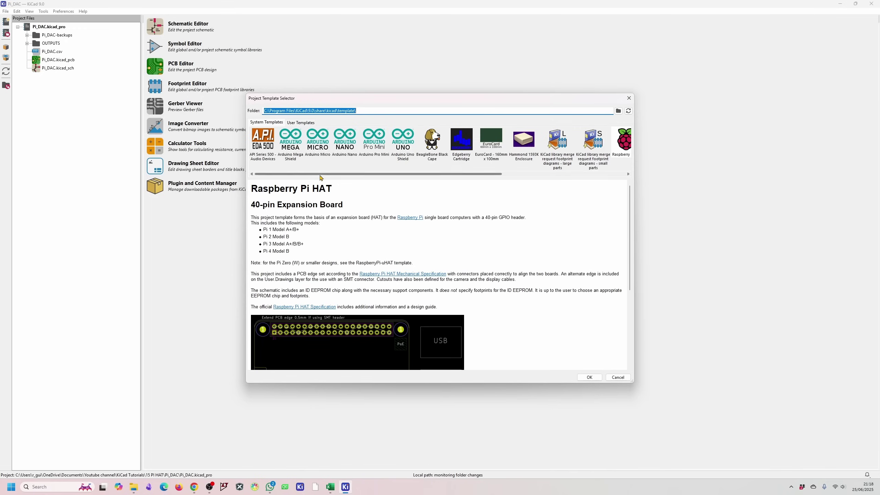
{"action": "scroll", "coordinate": [323, 177], "scroll_direction": "down", "scroll_amount": 1}
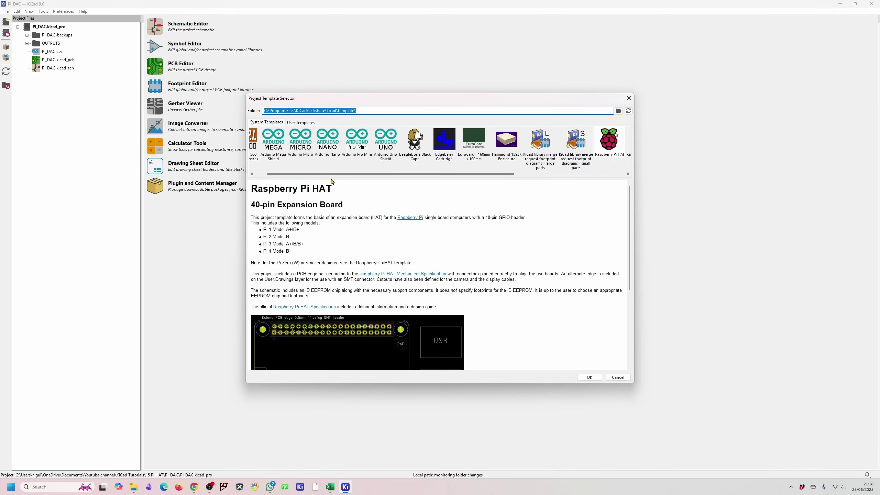
{"action": "scroll", "coordinate": [333, 180], "scroll_direction": "down", "scroll_amount": 7}
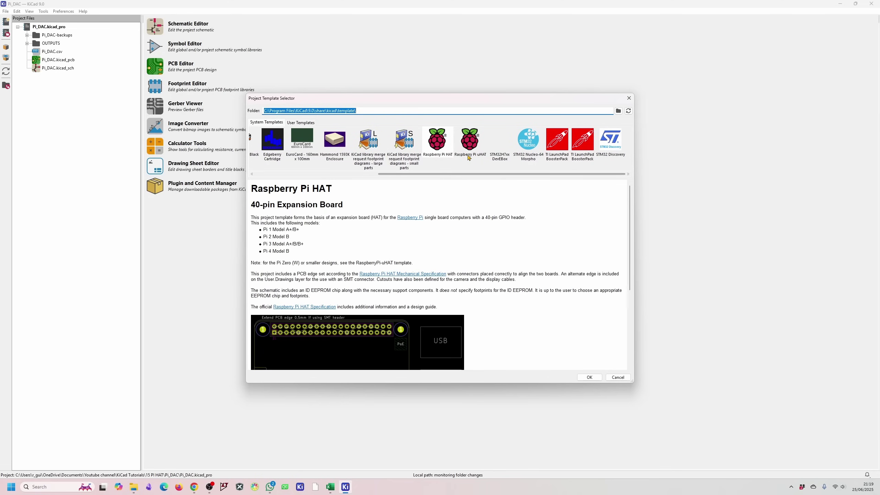
Compare the Raspberry Pi uHAT and STM32 Nucleo-64 descriptions, then reselect Raspberry Pi HAT
{"action": "left_click", "coordinate": [469, 157]}
{"action": "scroll", "coordinate": [435, 201], "scroll_direction": "down", "scroll_amount": 4}
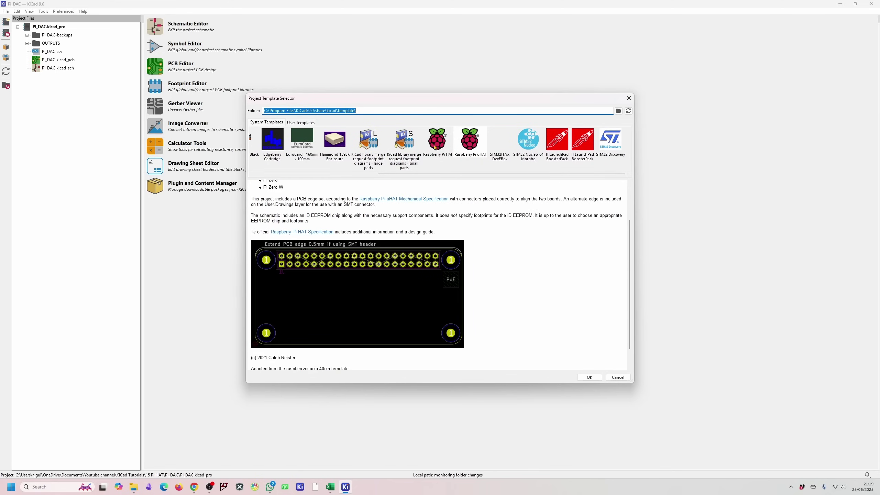
{"action": "left_click", "coordinate": [435, 147]}
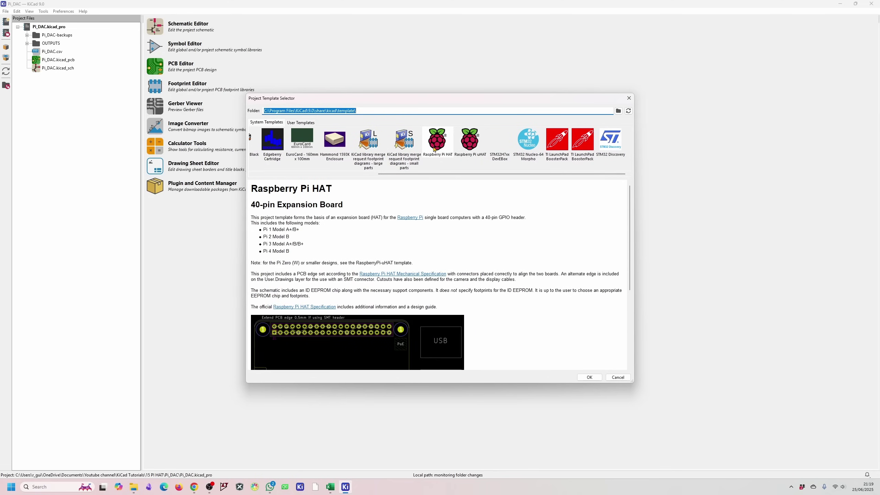
{"action": "left_click", "coordinate": [533, 147]}
{"action": "scroll", "coordinate": [487, 250], "scroll_direction": "down", "scroll_amount": 3}
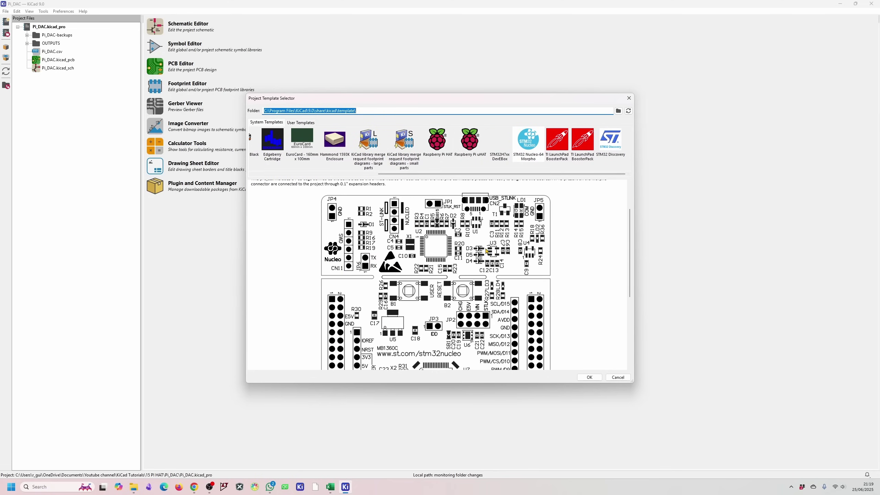
{"action": "scroll", "coordinate": [487, 251], "scroll_direction": "down", "scroll_amount": 4}
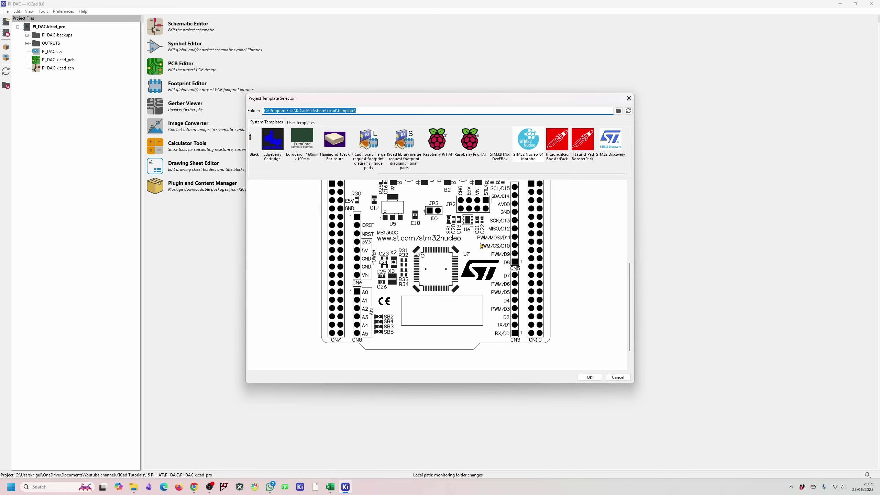
{"action": "scroll", "coordinate": [482, 246], "scroll_direction": "down", "scroll_amount": 5}
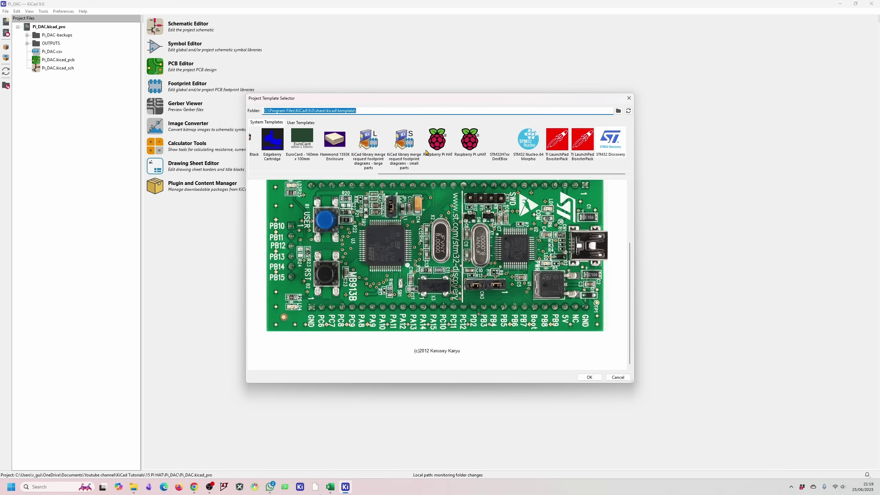
{"action": "left_click", "coordinate": [442, 155]}
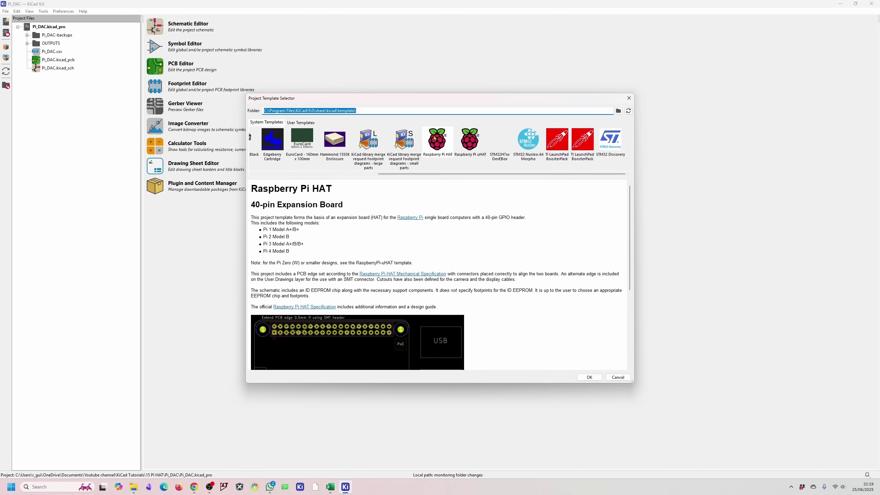
Check the User Templates tab, which lists no templates
{"action": "scroll", "coordinate": [384, 239], "scroll_direction": "down", "scroll_amount": 4}
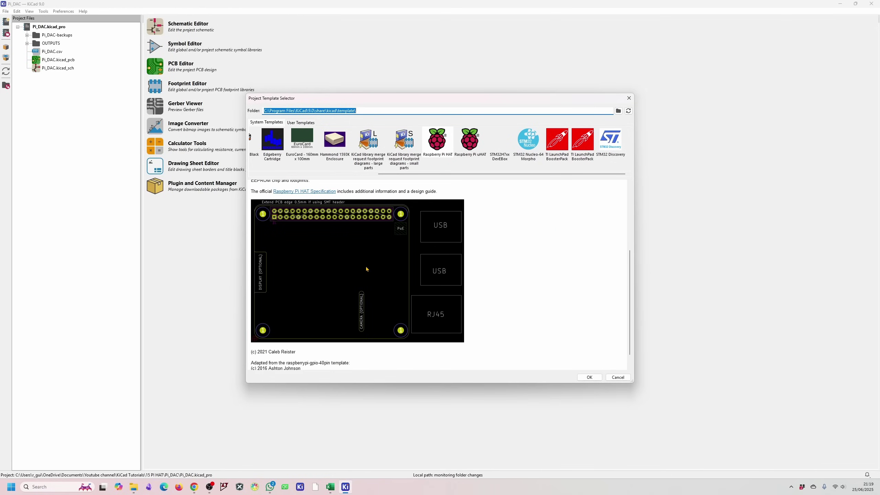
{"action": "scroll", "coordinate": [363, 268], "scroll_direction": "up", "scroll_amount": 2}
{"action": "scroll", "coordinate": [363, 267], "scroll_direction": "up", "scroll_amount": 3}
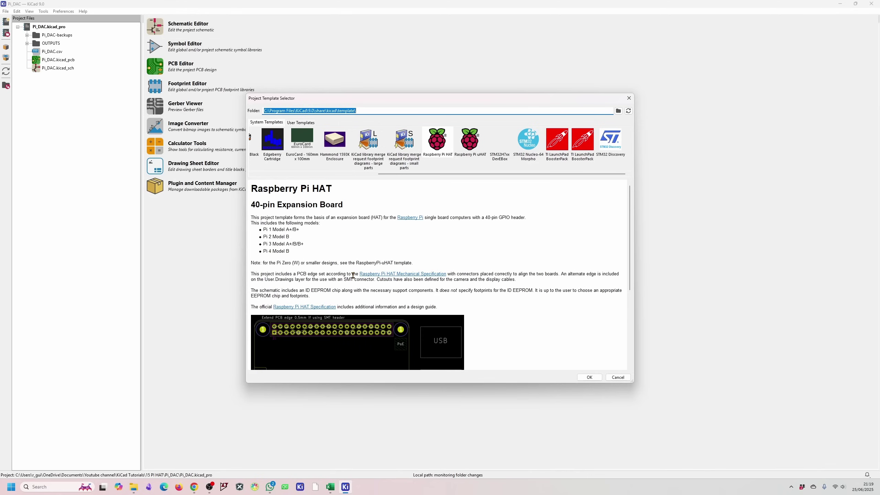
{"action": "left_click", "coordinate": [305, 123]}
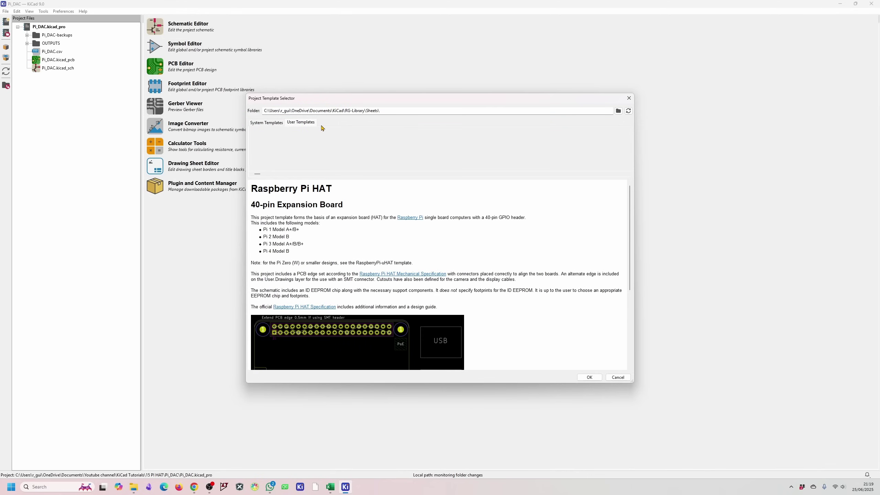
Back in System Templates, scroll the Raspberry Pi HAT description down to its board outline image
{"action": "left_click", "coordinate": [271, 123]}
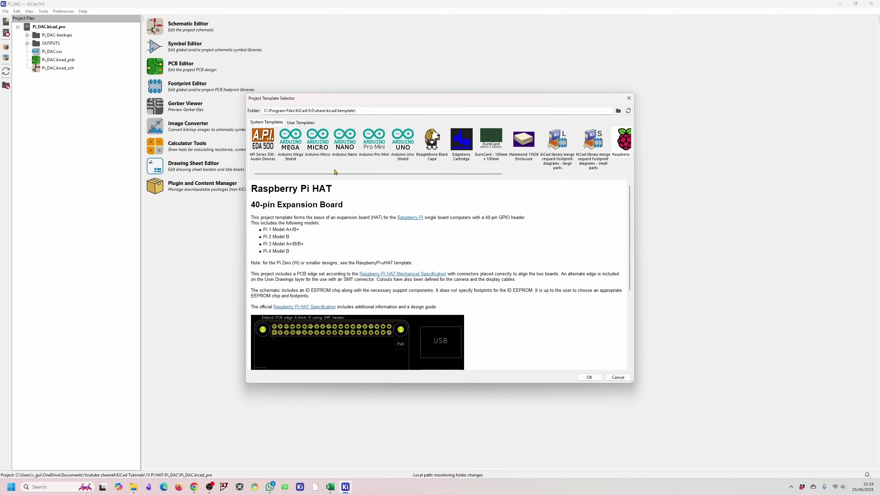
{"action": "left_click_drag", "start_coordinate": [255, 205], "coordinate": [343, 205]}
{"action": "scroll", "coordinate": [343, 304], "scroll_direction": "down", "scroll_amount": 2}
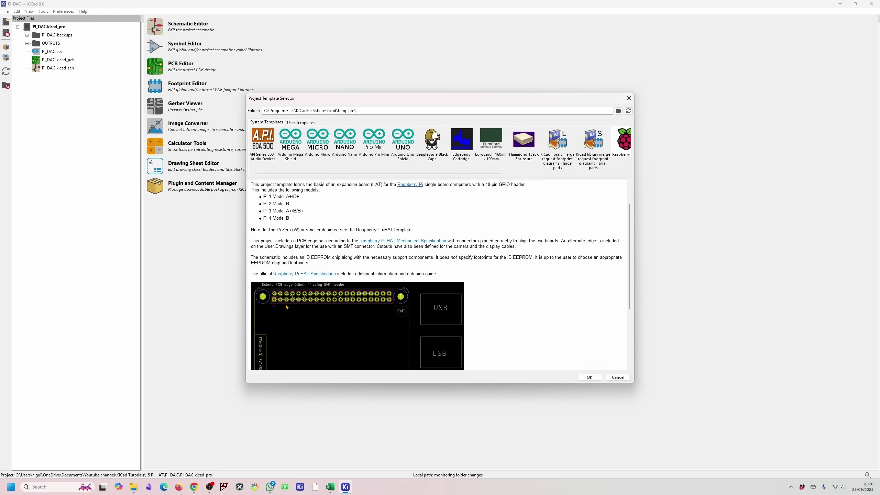
{"action": "scroll", "coordinate": [287, 258], "scroll_direction": "up", "scroll_amount": 2}
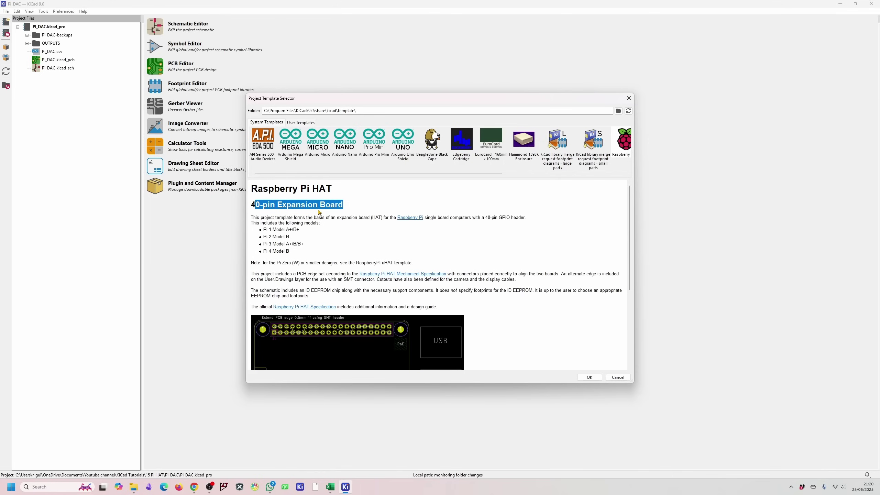
{"action": "scroll", "coordinate": [352, 260], "scroll_direction": "down", "scroll_amount": 2}
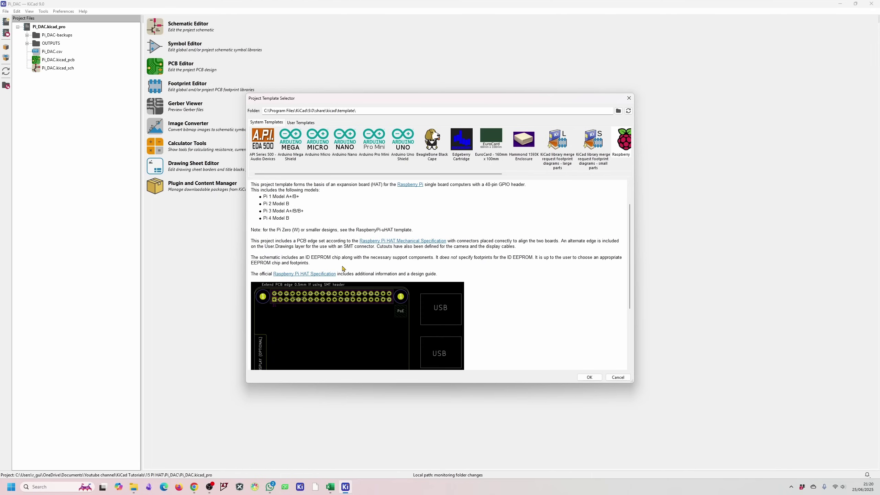
{"action": "scroll", "coordinate": [381, 272], "scroll_direction": "down", "scroll_amount": 5}
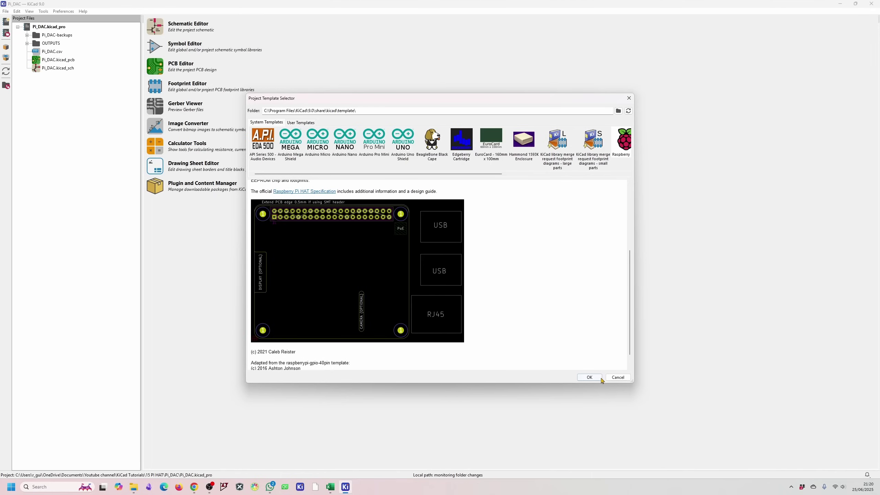
Accept the Raspberry Pi HAT template, save it as test-project, and open its schematic
{"action": "left_click", "coordinate": [589, 377]}
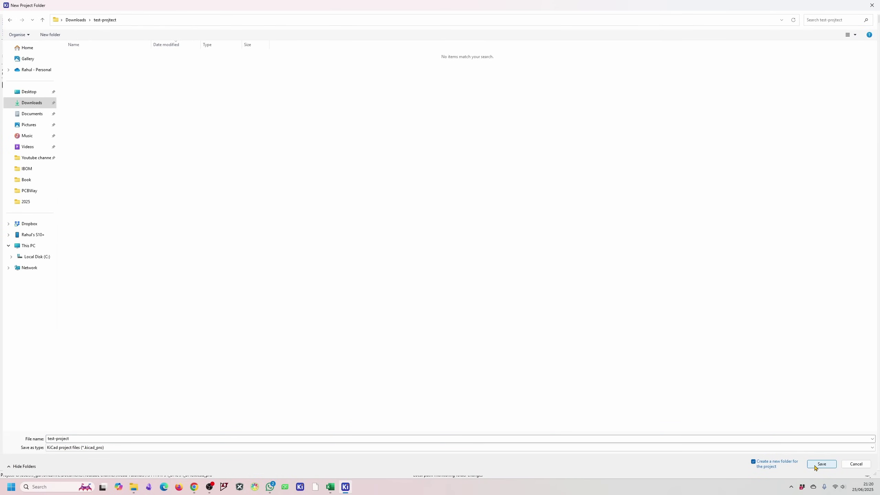
{"action": "left_click", "coordinate": [815, 466]}
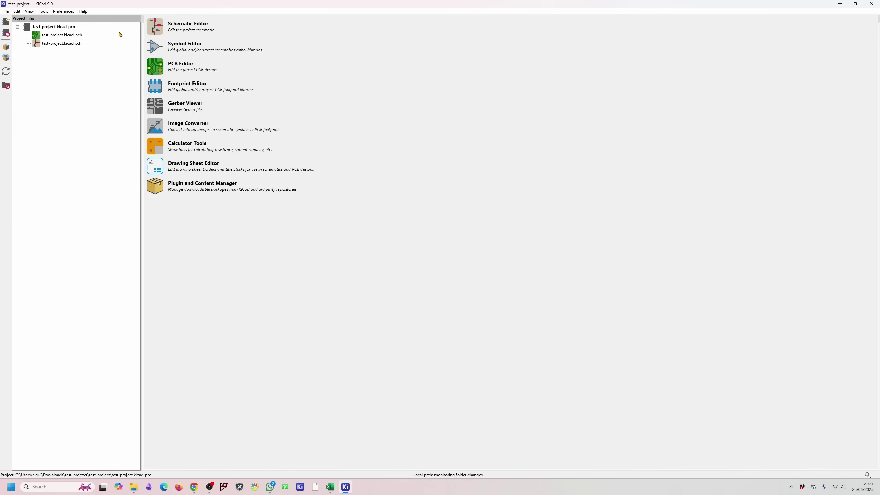
{"action": "key", "text": "ctrl+e"}
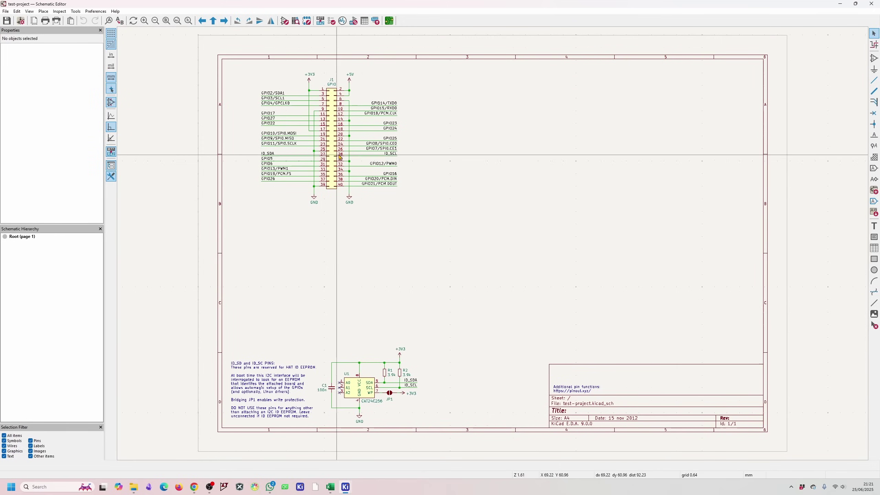
{"action": "scroll", "coordinate": [492, 243], "scroll_direction": "down", "scroll_amount": 2}
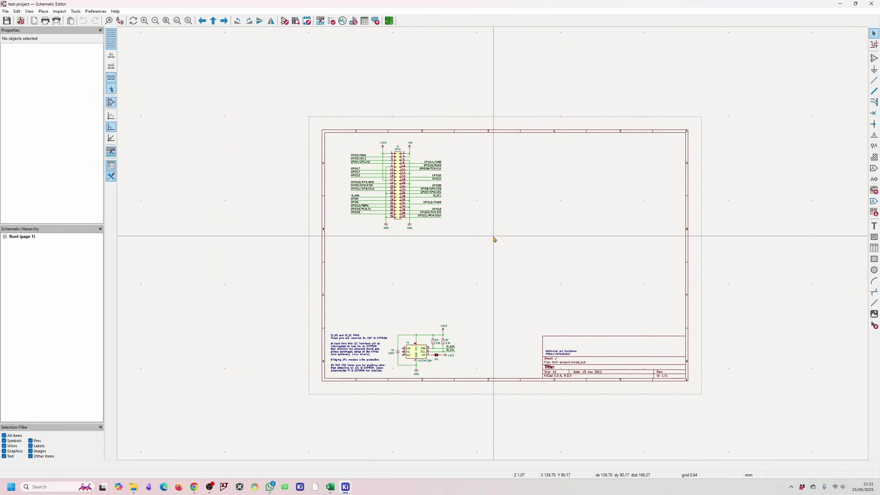
{"action": "scroll", "coordinate": [494, 240], "scroll_direction": "up", "scroll_amount": 1}
{"action": "scroll", "coordinate": [385, 240], "scroll_direction": "up", "scroll_amount": 3}
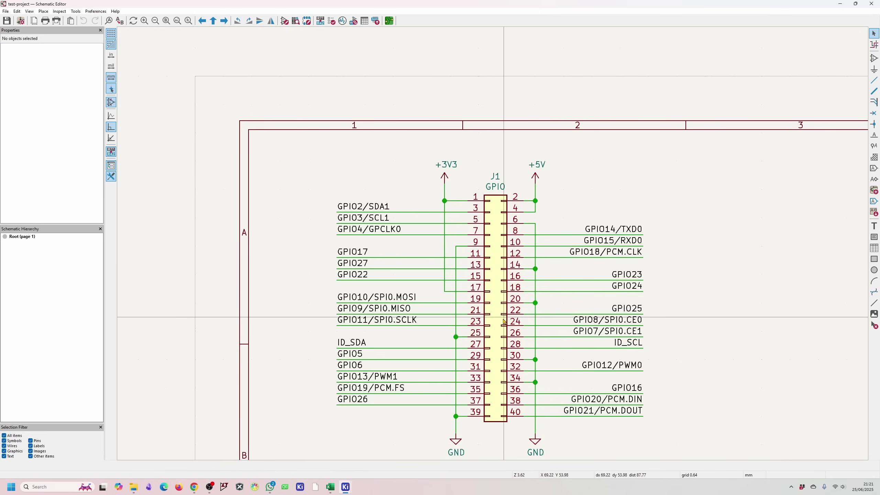
{"action": "middle_click_drag", "start_coordinate": [503, 320], "coordinate": [478, 219]}
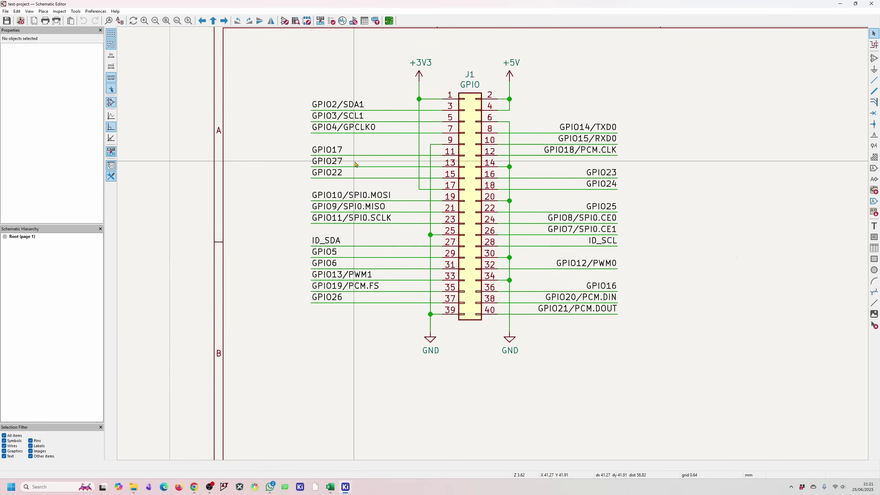
{"action": "scroll", "coordinate": [487, 267], "scroll_direction": "down", "scroll_amount": 5}
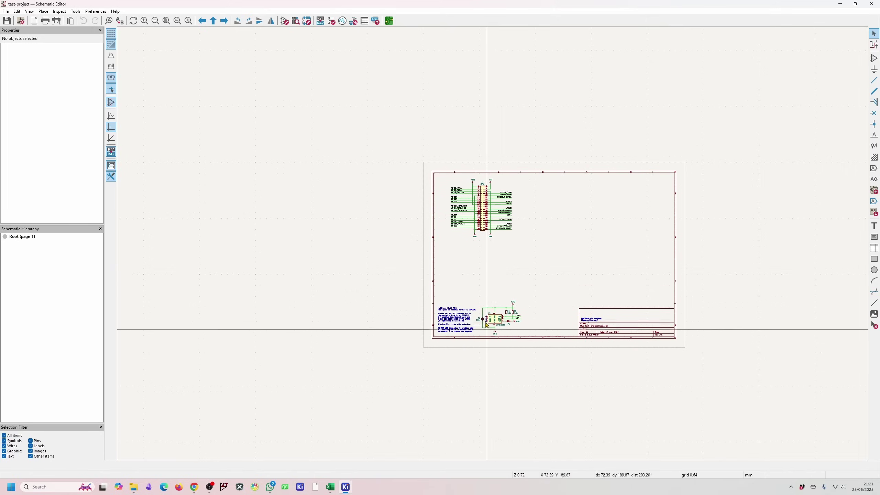
{"action": "scroll", "coordinate": [495, 246], "scroll_direction": "up", "scroll_amount": 4}
{"action": "scroll", "coordinate": [494, 247], "scroll_direction": "up", "scroll_amount": 2}
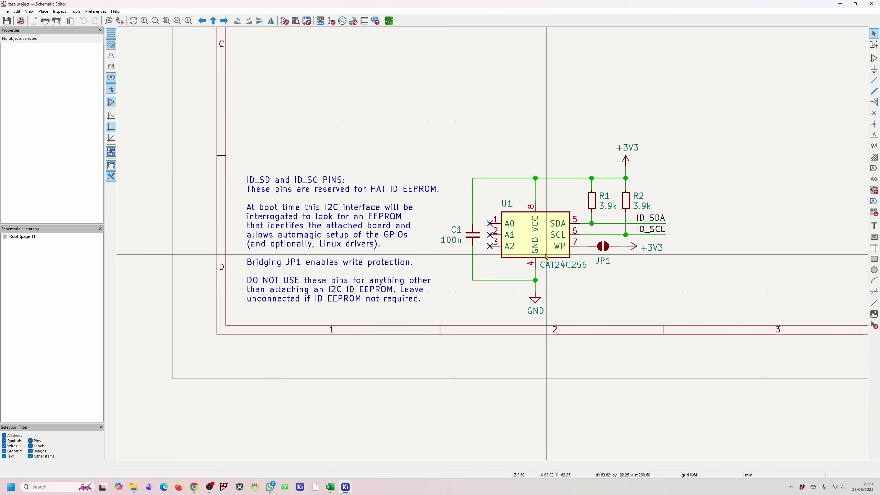
Inspect the Additional pin functions note's pinout web address unchanged, then switch to the PCB editor
{"action": "scroll", "coordinate": [546, 257], "scroll_direction": "down", "scroll_amount": 4}
{"action": "left_click", "coordinate": [544, 277]}
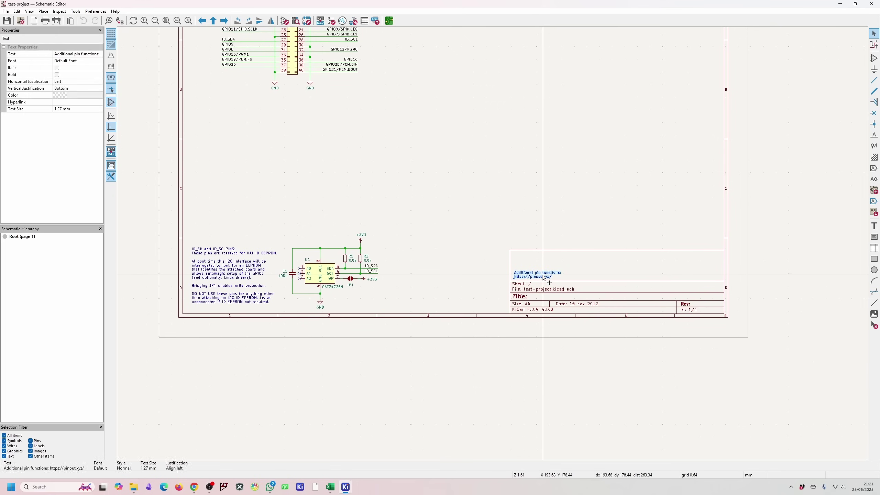
{"action": "double_click", "coordinate": [543, 278]}
{"action": "left_click", "coordinate": [108, 55]}
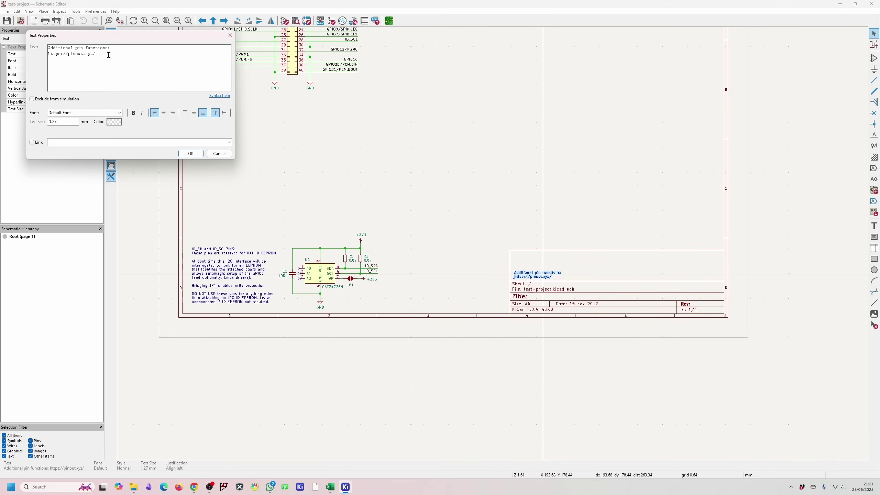
{"action": "left_click_drag", "start_coordinate": [109, 54], "coordinate": [28, 56]}
{"action": "left_click", "coordinate": [230, 35]}
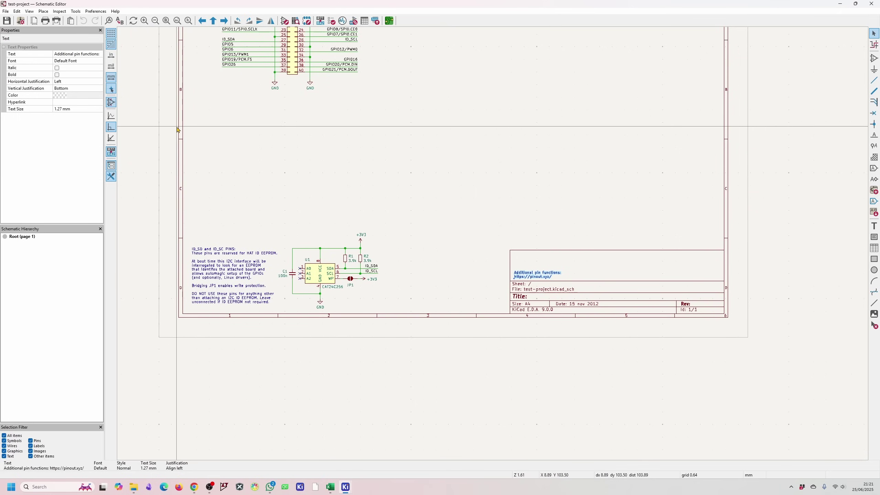
{"action": "scroll", "coordinate": [429, 234], "scroll_direction": "up", "scroll_amount": 3}
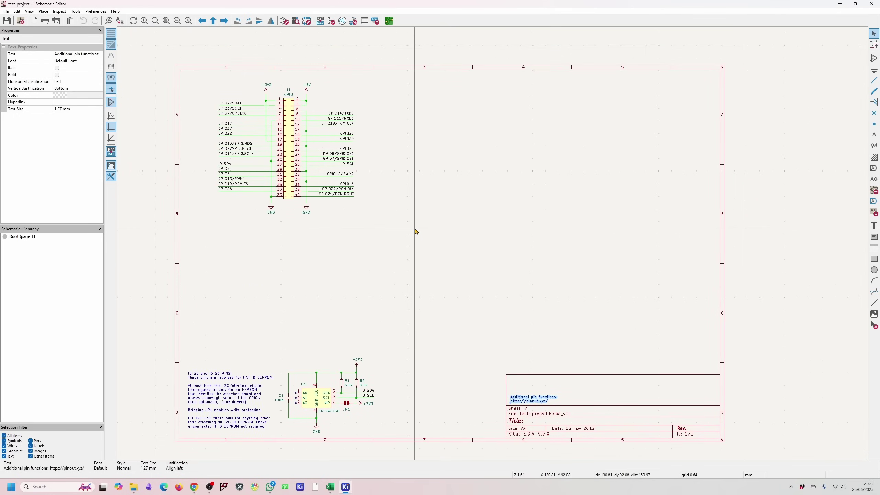
{"action": "key", "text": "alt+Tab"}
Zoom over the board, select and deselect the CAMERA (OPTIONAL) group, then open the 3D Viewer
{"action": "scroll", "coordinate": [435, 144], "scroll_direction": "down", "scroll_amount": 5}
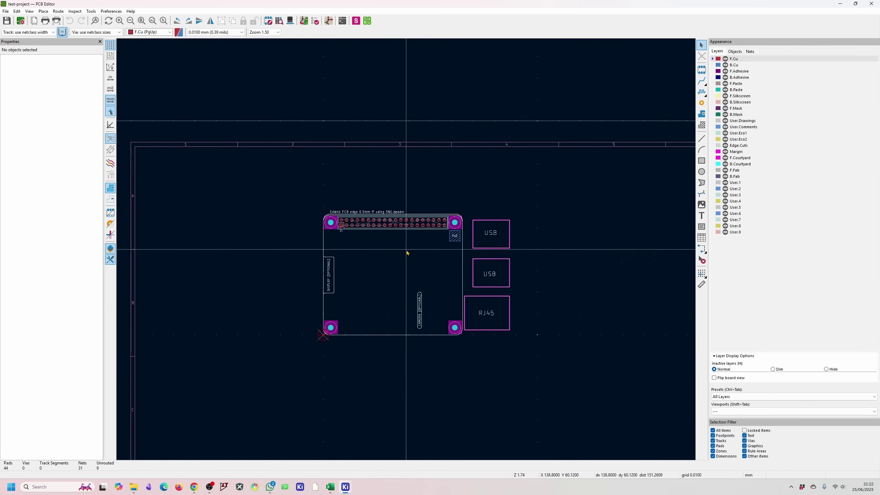
{"action": "scroll", "coordinate": [393, 237], "scroll_direction": "up", "scroll_amount": 4}
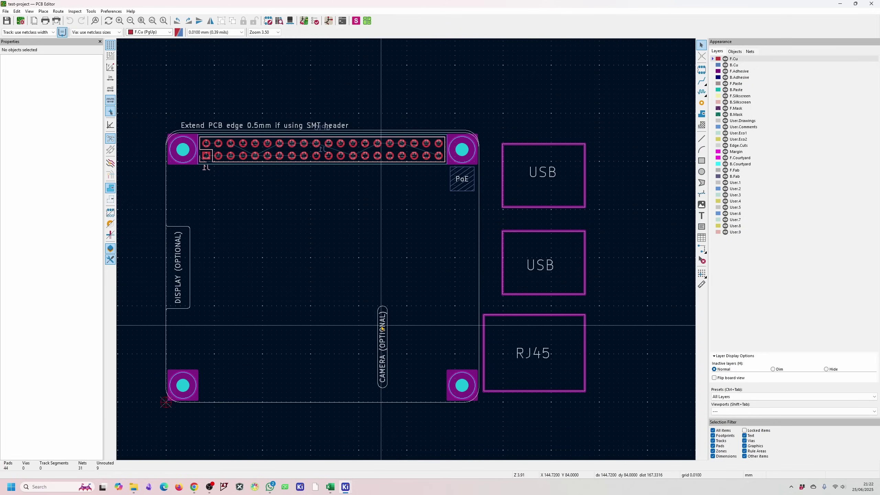
{"action": "left_click", "coordinate": [403, 395]}
{"action": "left_click", "coordinate": [402, 341]}
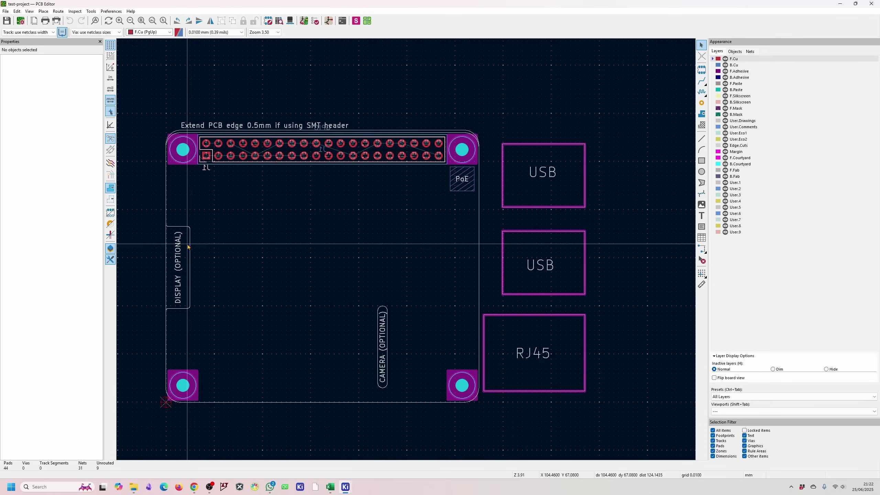
{"action": "key", "text": "alt+3"}
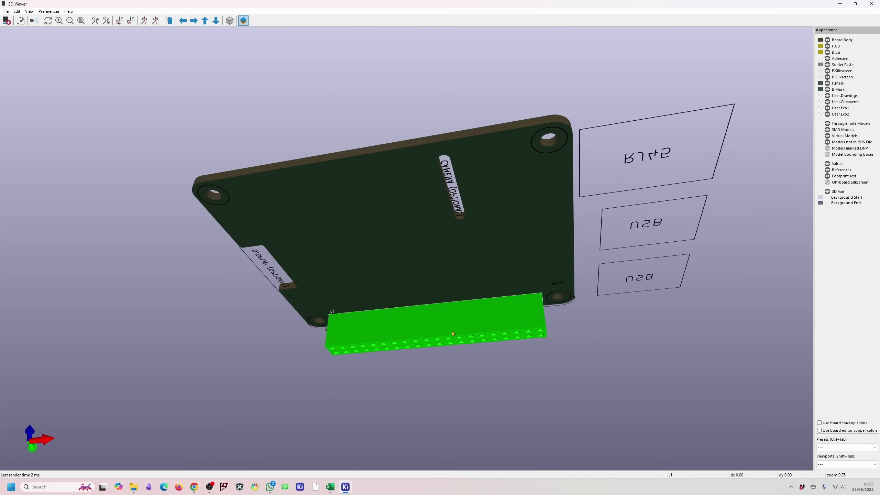
Flip the 3D view to the board's top side, orbit and zoom, then return to the PCB layout
{"action": "key", "text": "ctrl+f"}
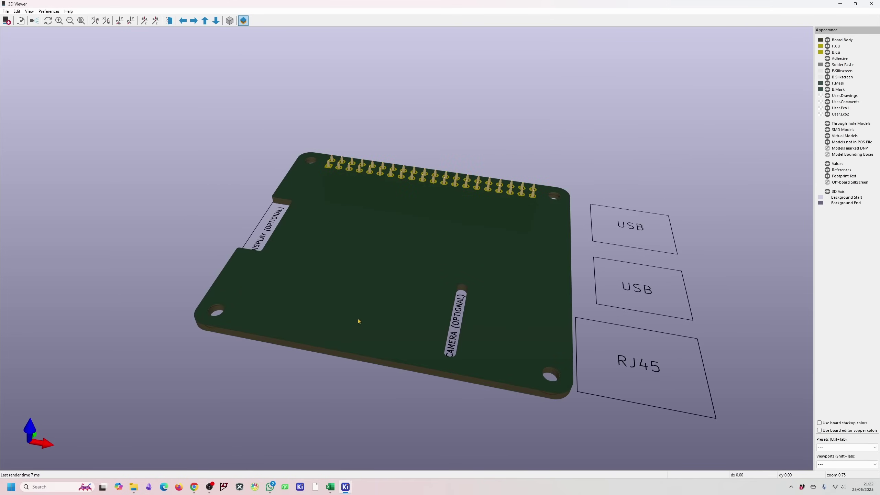
{"action": "left_click_drag", "start_coordinate": [359, 322], "coordinate": [273, 257]}
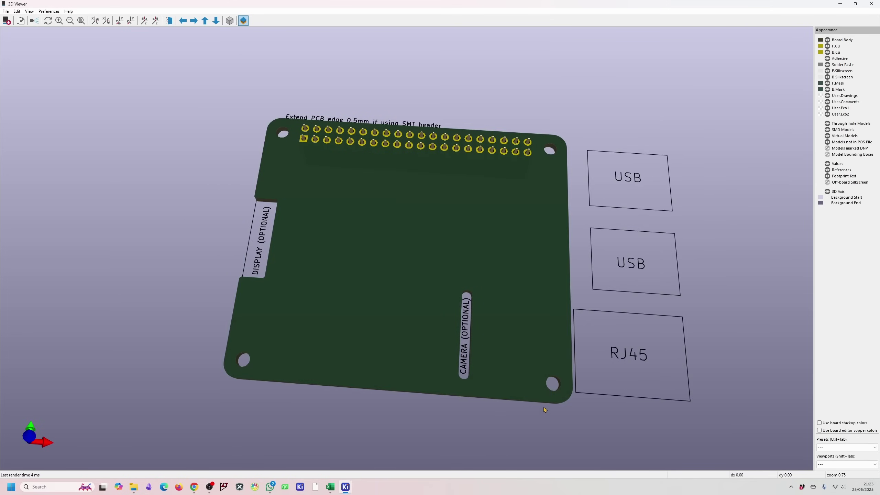
{"action": "left_click_drag", "start_coordinate": [525, 313], "coordinate": [585, 229]}
{"action": "scroll", "coordinate": [585, 230], "scroll_direction": "down", "scroll_amount": 2}
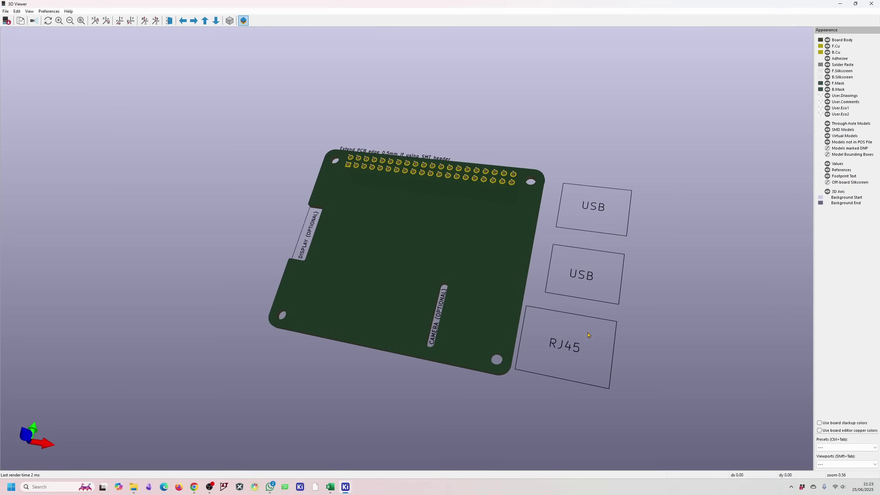
{"action": "key", "text": "alt+Tab"}
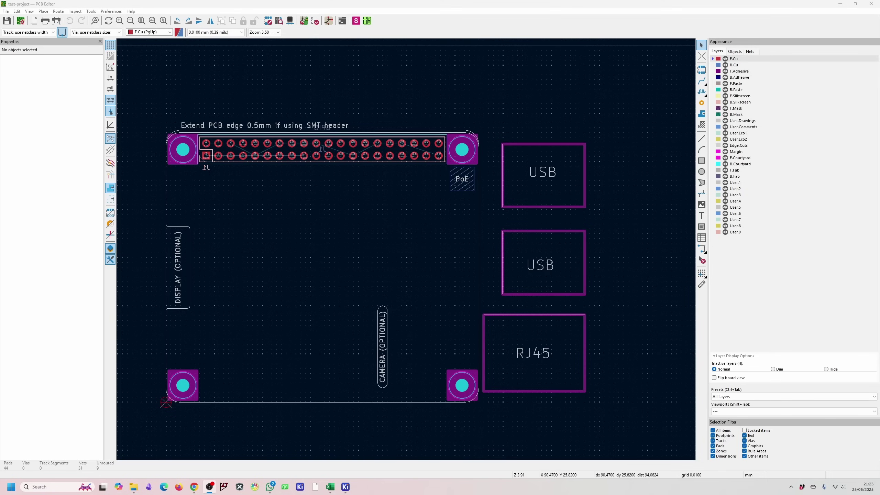
Open the recent Pi_DAC.kicad_pro project from the project manager and launch its schematic
{"action": "key", "text": "alt+F4"}
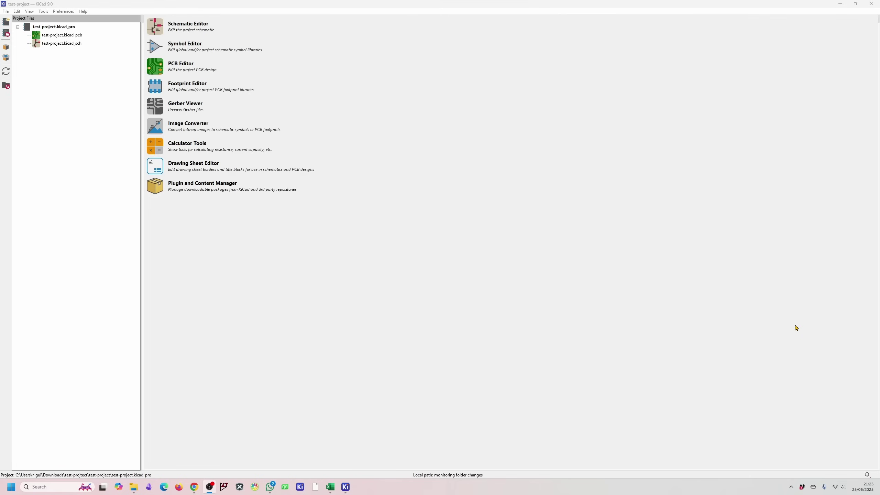
{"action": "left_click", "coordinate": [6, 12]}
{"action": "mouse_move", "coordinate": [46, 75]}
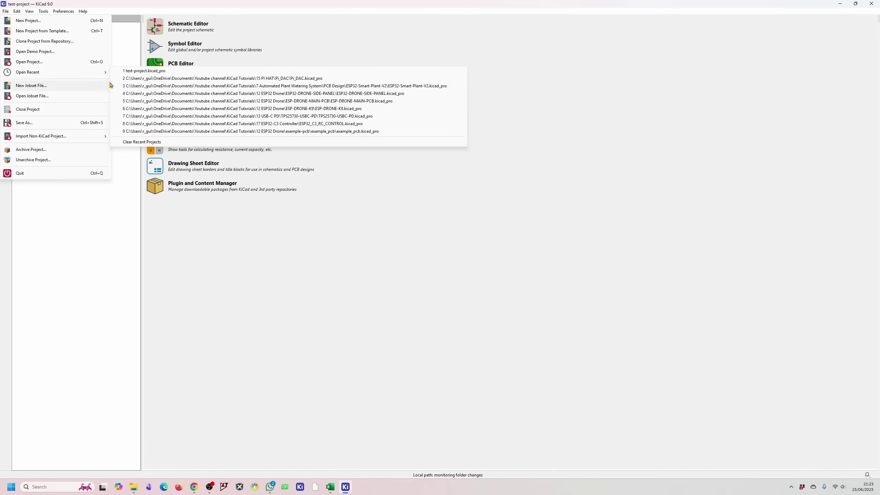
{"action": "left_click", "coordinate": [222, 78]}
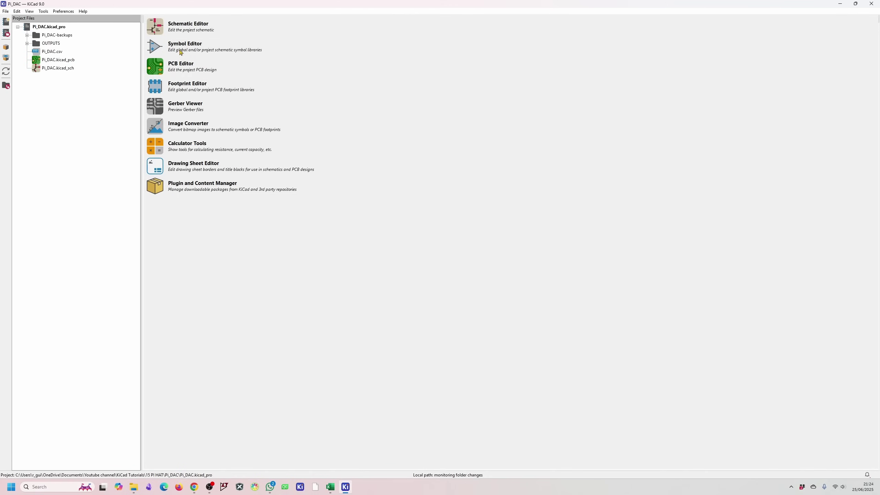
{"action": "left_click", "coordinate": [154, 26]}
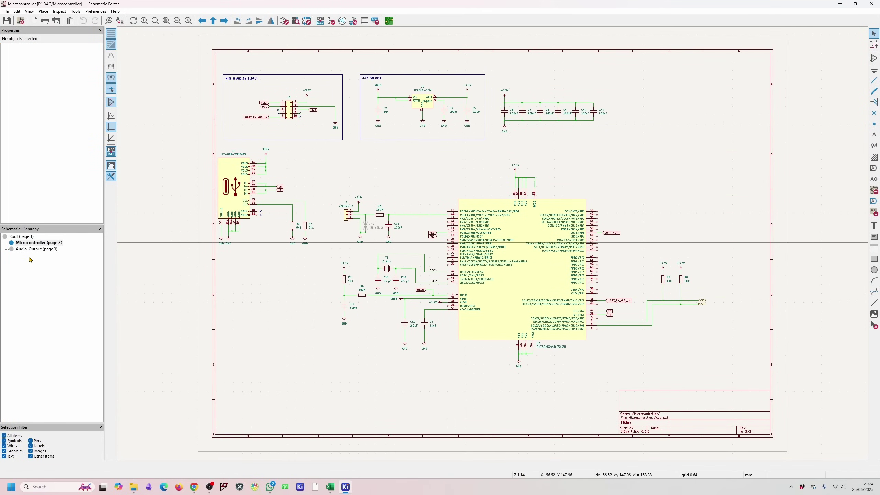
Switch to the Root sheet, select the pinout image, and pan to the GPIO header and regulators
{"action": "left_click", "coordinate": [31, 237]}
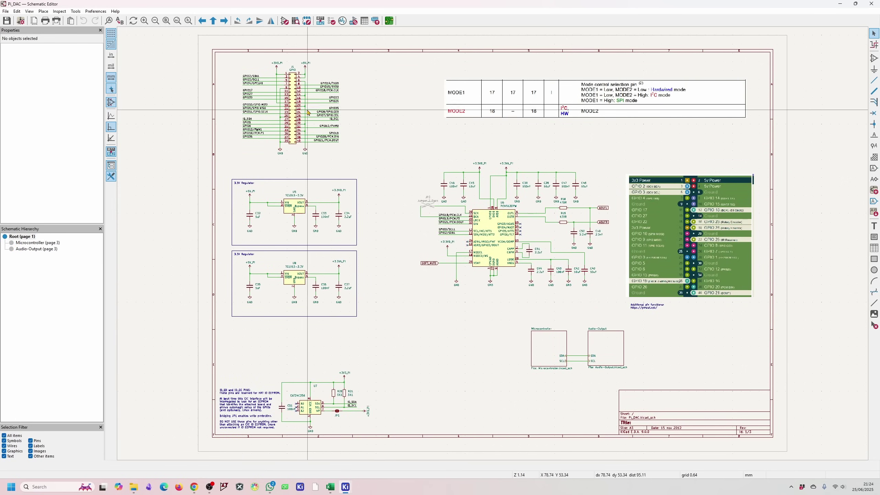
{"action": "scroll", "coordinate": [450, 255], "scroll_direction": "up", "scroll_amount": 3}
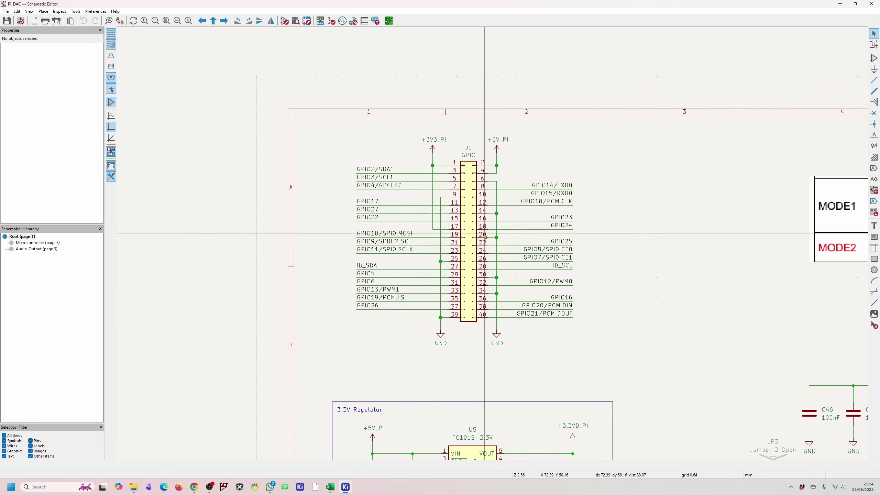
{"action": "scroll", "coordinate": [486, 248], "scroll_direction": "down", "scroll_amount": 3}
{"action": "scroll", "coordinate": [498, 247], "scroll_direction": "down", "scroll_amount": 2}
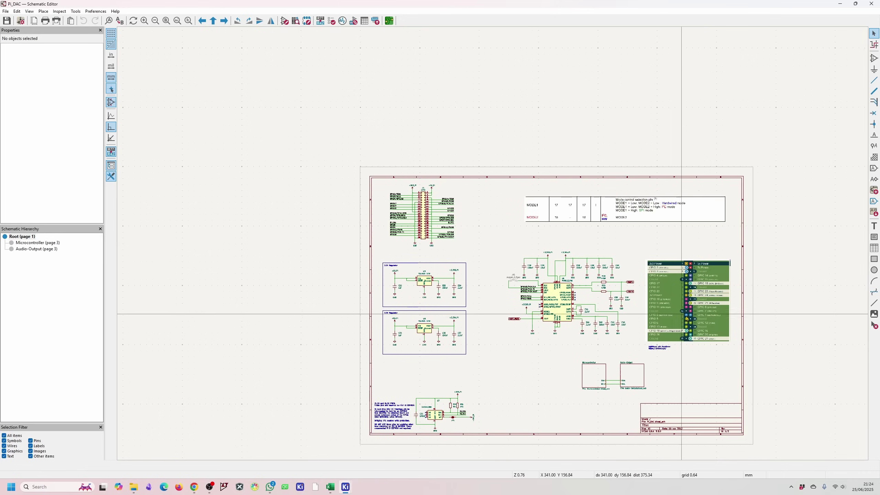
{"action": "scroll", "coordinate": [693, 305], "scroll_direction": "up", "scroll_amount": 4}
{"action": "left_click", "coordinate": [467, 213]}
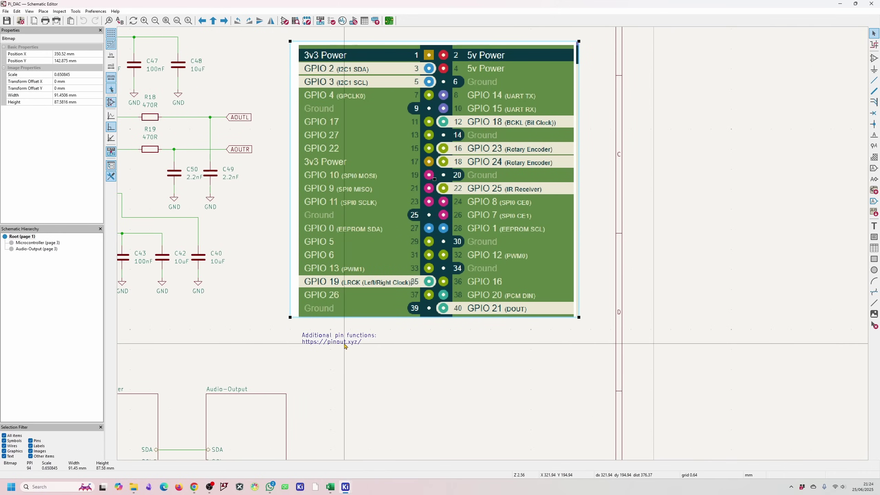
{"action": "scroll", "coordinate": [494, 246], "scroll_direction": "down", "scroll_amount": 2}
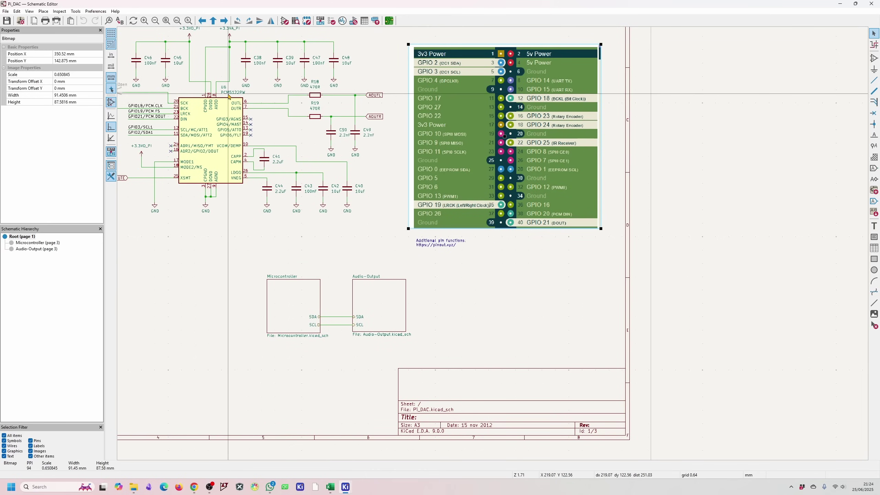
{"action": "middle_click_drag", "start_coordinate": [229, 97], "coordinate": [381, 239]}
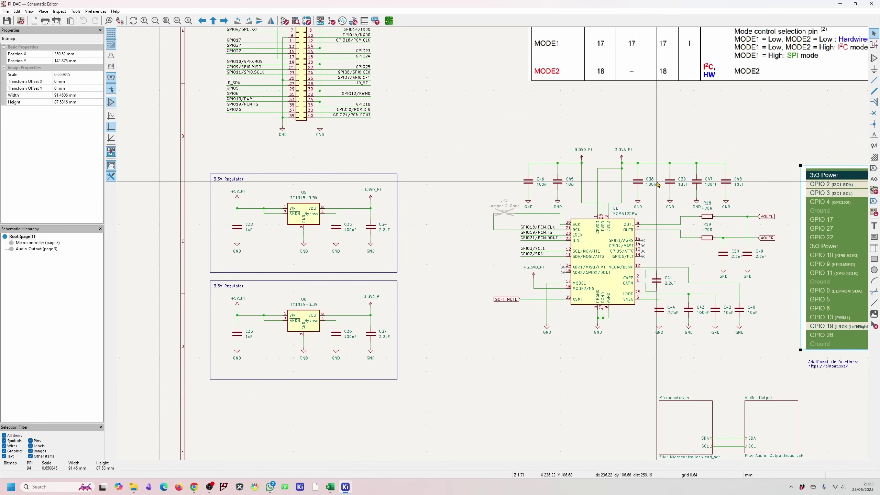
Zoom out to the full root sheet, then zoom in on the U6 PCM5122 DAC
{"action": "scroll", "coordinate": [657, 184], "scroll_direction": "down", "scroll_amount": 2}
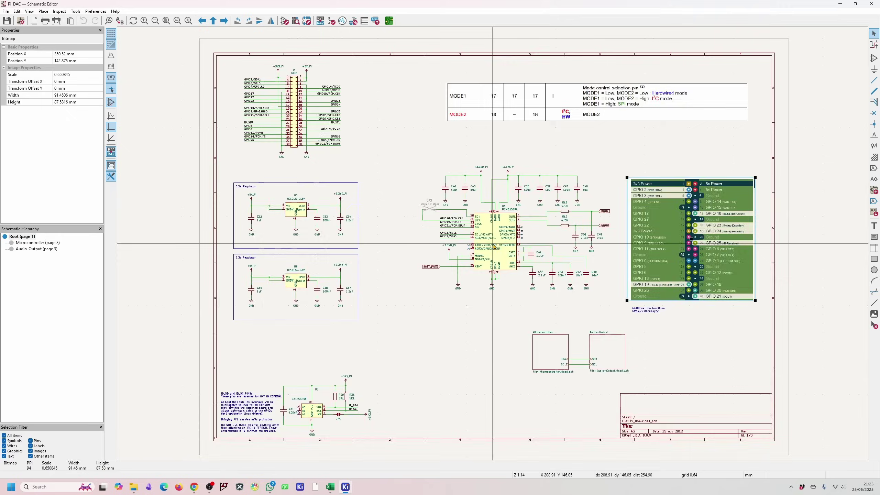
{"action": "scroll", "coordinate": [357, 309], "scroll_direction": "up", "scroll_amount": 2}
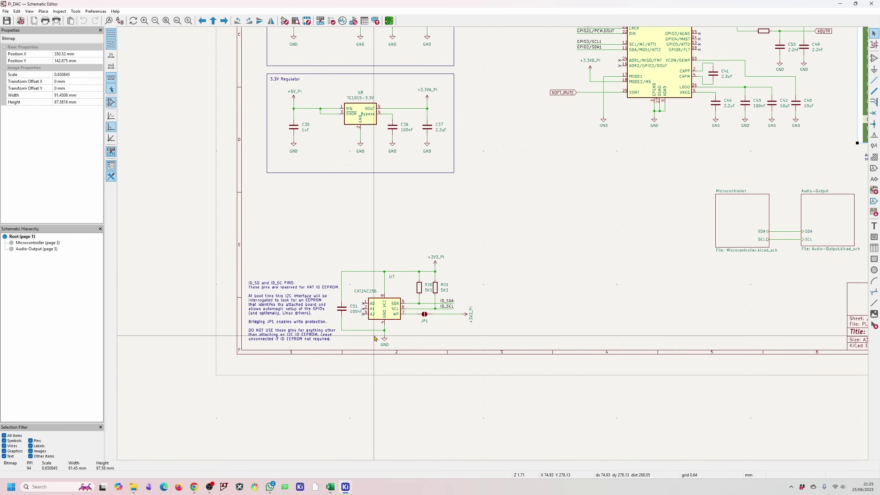
{"action": "scroll", "coordinate": [726, 38], "scroll_direction": "up", "scroll_amount": 1}
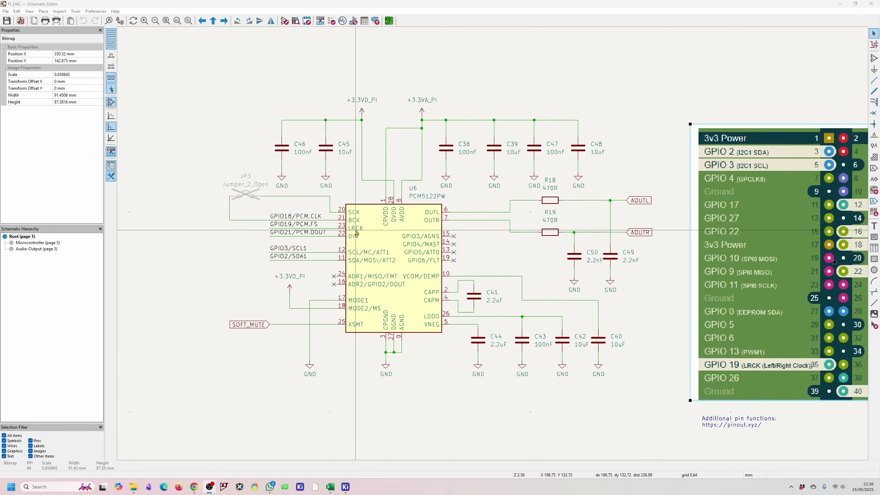
Zoom in and pan around U6's pin connections, then fit the whole Root sheet in view
{"action": "scroll", "coordinate": [351, 232], "scroll_direction": "up", "scroll_amount": 2}
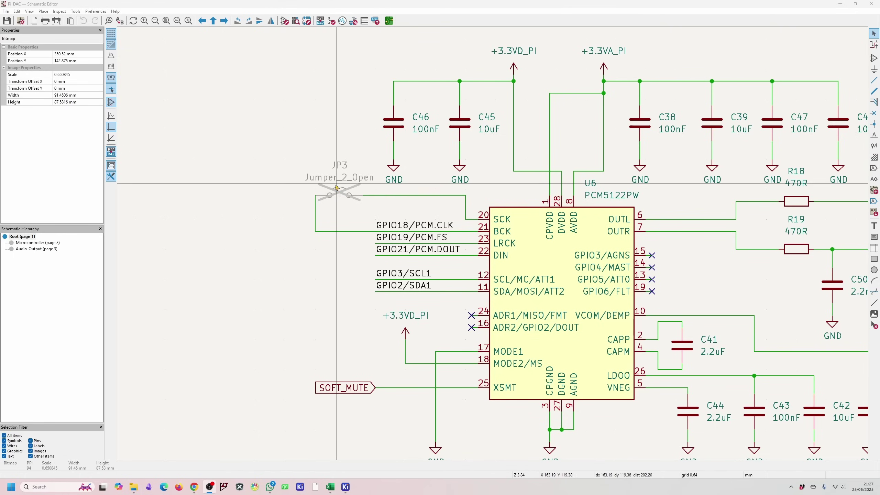
{"action": "scroll", "coordinate": [380, 272], "scroll_direction": "right", "scroll_amount": 2}
{"action": "scroll", "coordinate": [380, 271], "scroll_direction": "down", "scroll_amount": 1}
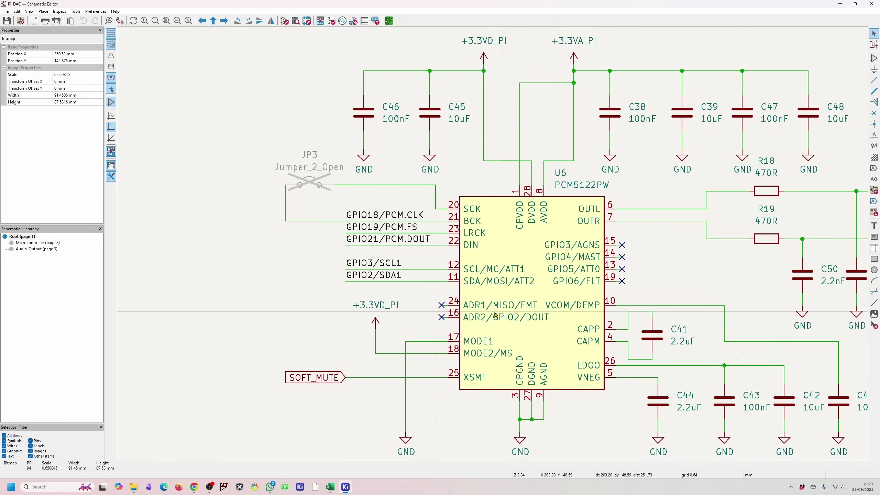
{"action": "key", "text": "Home"}
{"action": "scroll", "coordinate": [484, 245], "scroll_direction": "up", "scroll_amount": 2}
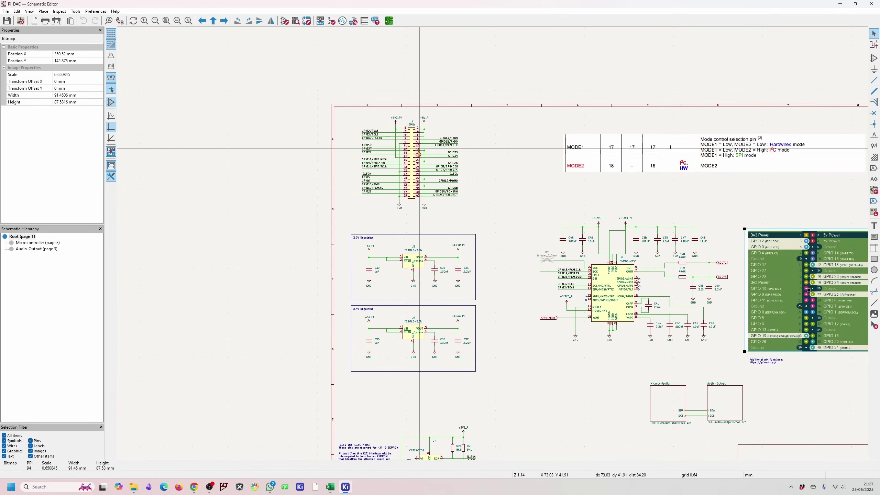
Zoom onto the U7 EEPROM, zoom back out, then zoom in closely on the J1 GPIO header
{"action": "scroll", "coordinate": [371, 110], "scroll_direction": "up", "scroll_amount": 3}
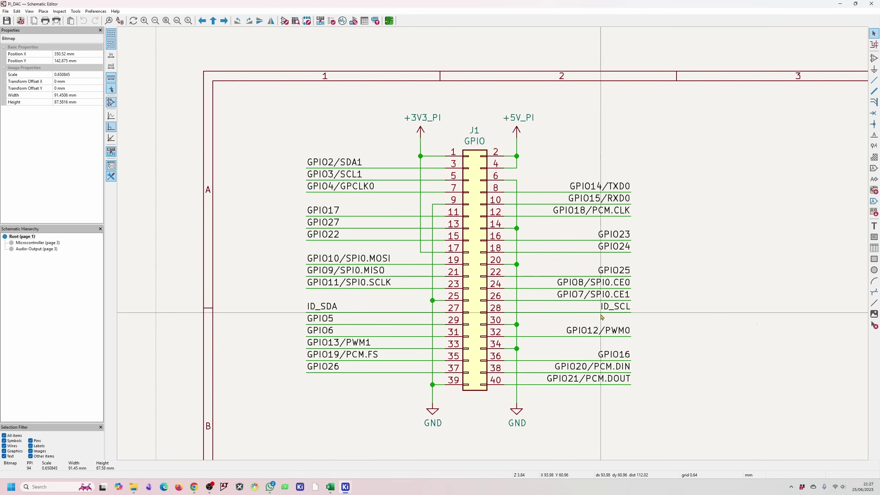
{"action": "scroll", "coordinate": [522, 319], "scroll_direction": "down", "scroll_amount": 6}
{"action": "scroll", "coordinate": [477, 362], "scroll_direction": "up", "scroll_amount": 6}
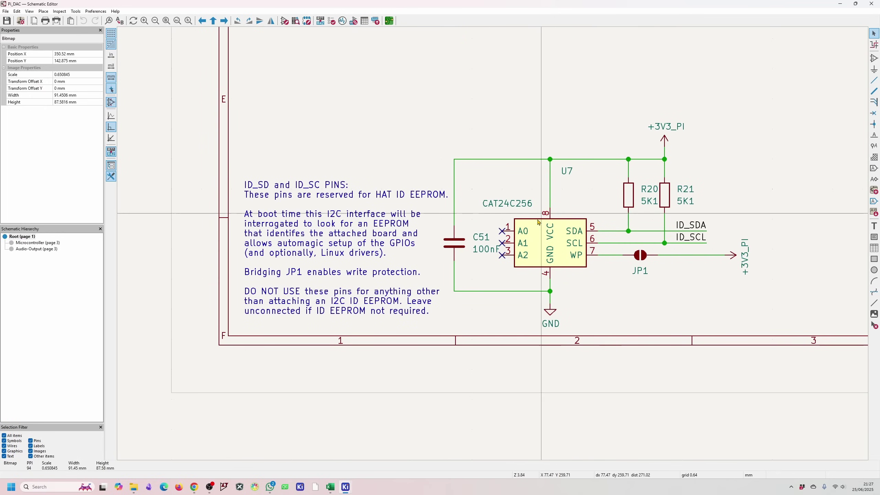
{"action": "scroll", "coordinate": [577, 122], "scroll_direction": "down", "scroll_amount": 6}
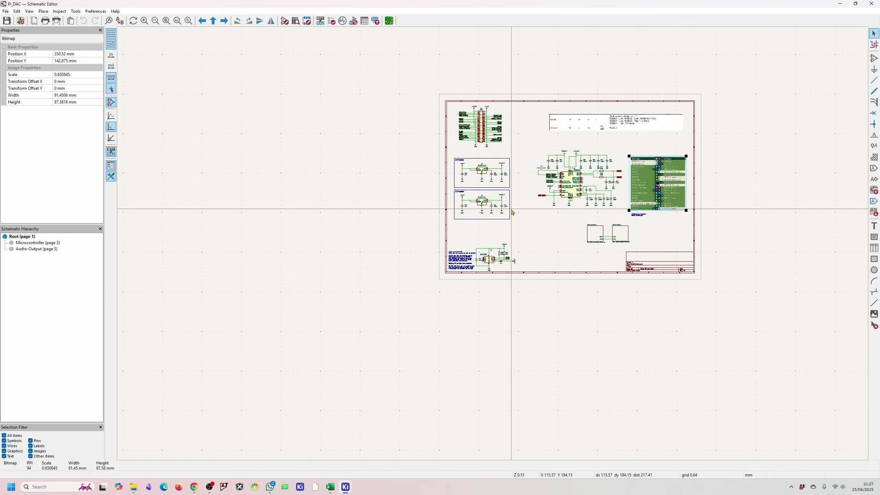
{"action": "scroll", "coordinate": [494, 247], "scroll_direction": "up", "scroll_amount": 4}
{"action": "scroll", "coordinate": [494, 247], "scroll_direction": "up", "scroll_amount": 2}
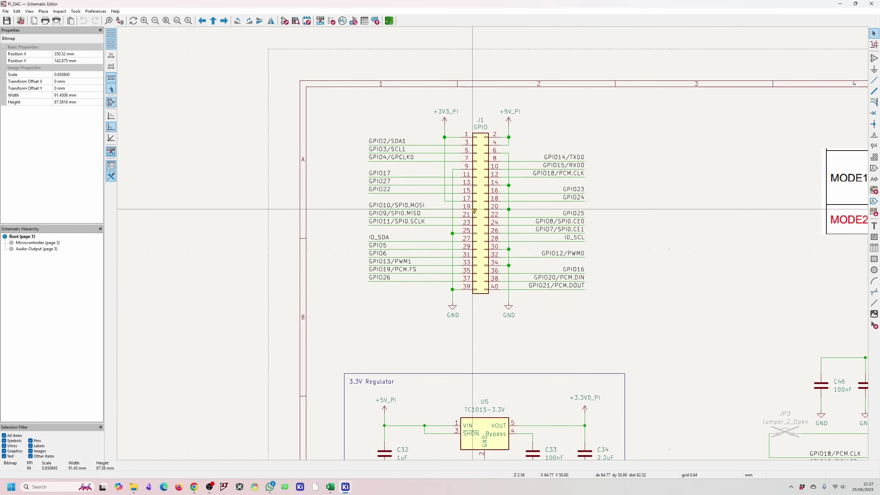
{"action": "scroll", "coordinate": [494, 245], "scroll_direction": "up", "scroll_amount": 2}
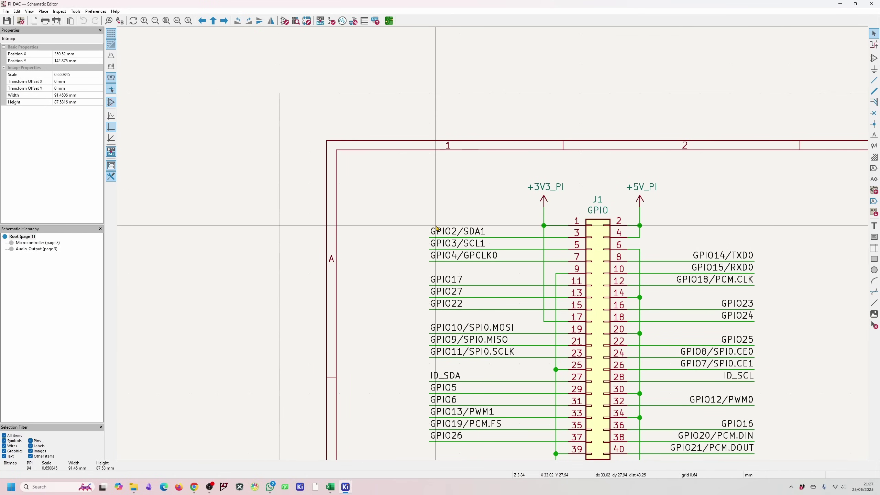
{"action": "scroll", "coordinate": [494, 245], "scroll_direction": "up", "scroll_amount": 2}
{"action": "scroll", "coordinate": [573, 257], "scroll_direction": "down", "scroll_amount": 2}
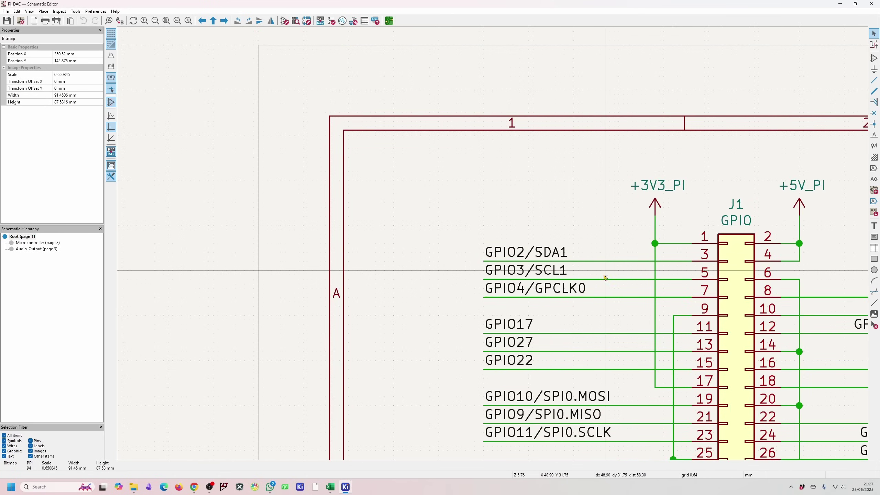
{"action": "scroll", "coordinate": [543, 273], "scroll_direction": "down", "scroll_amount": 7}
{"action": "scroll", "coordinate": [543, 272], "scroll_direction": "up", "scroll_amount": 1}
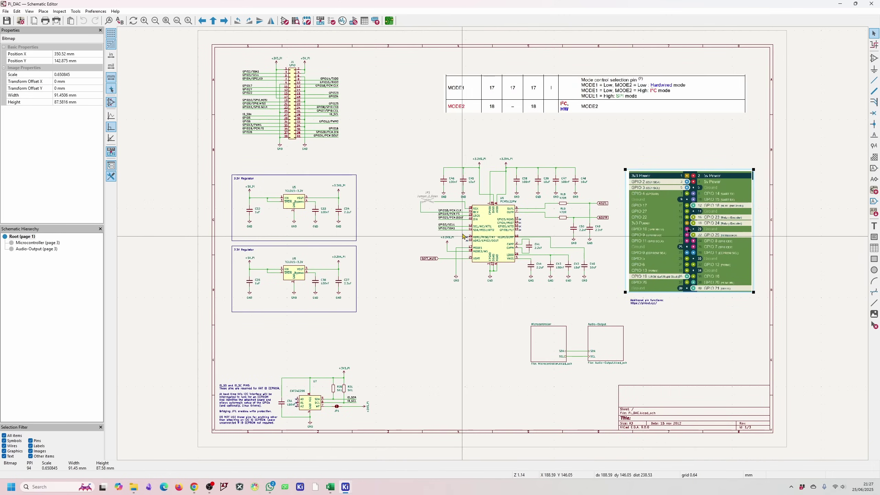
{"action": "scroll", "coordinate": [494, 255], "scroll_direction": "up", "scroll_amount": 2}
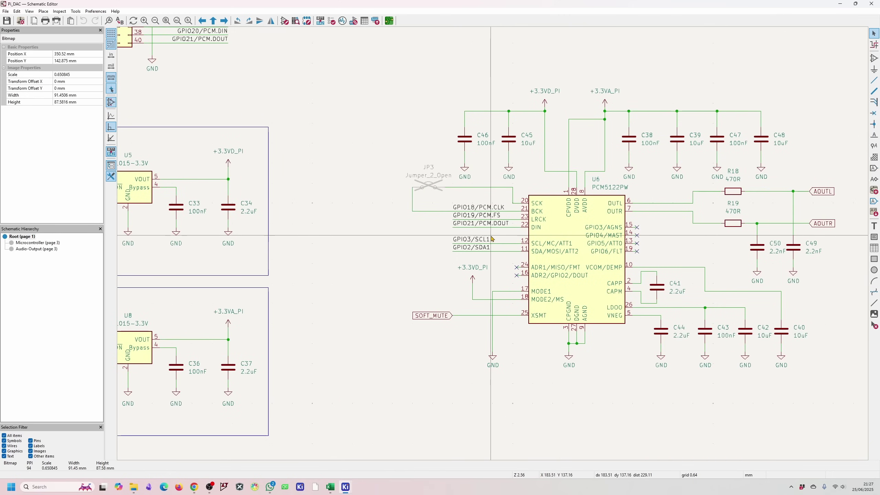
{"action": "scroll", "coordinate": [492, 239], "scroll_direction": "up", "scroll_amount": 2}
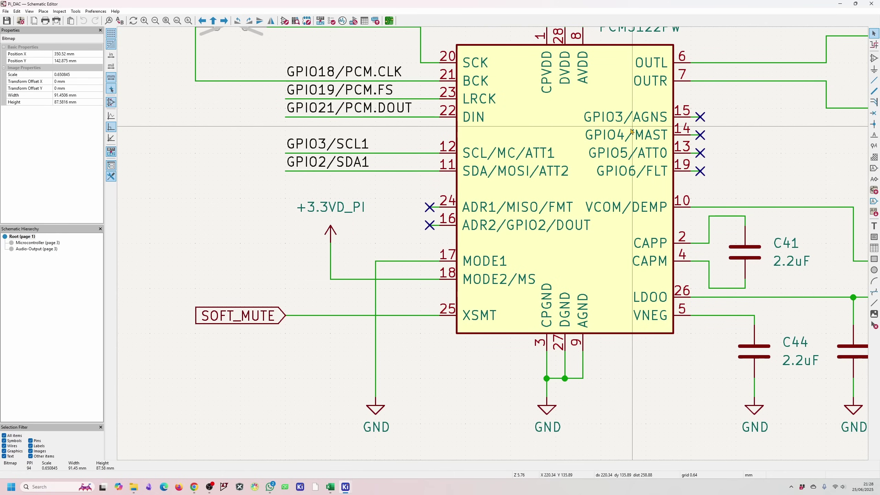
{"action": "middle_click_drag", "start_coordinate": [682, 61], "coordinate": [402, 226]}
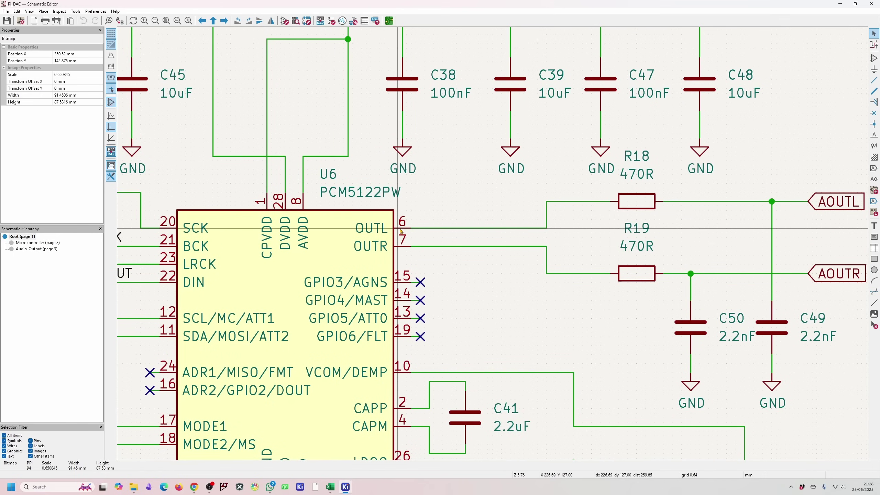
{"action": "scroll", "coordinate": [502, 253], "scroll_direction": "right", "scroll_amount": 3}
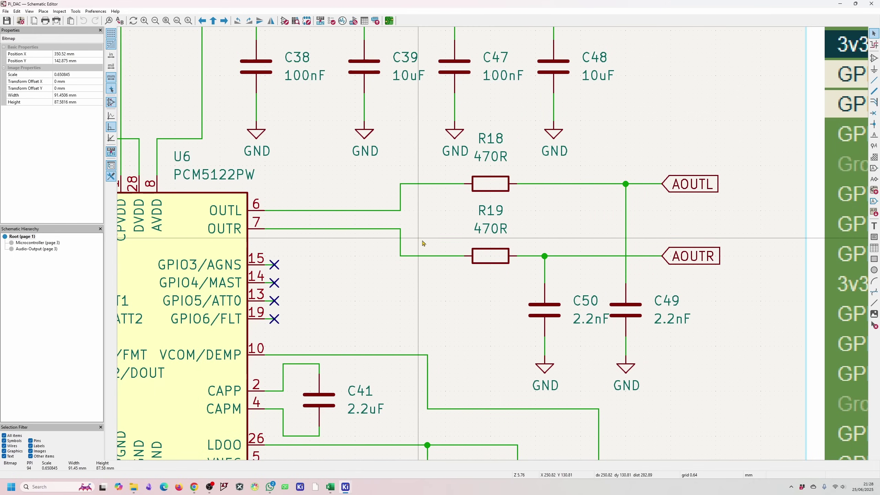
{"action": "scroll", "coordinate": [434, 242], "scroll_direction": "down", "scroll_amount": 3}
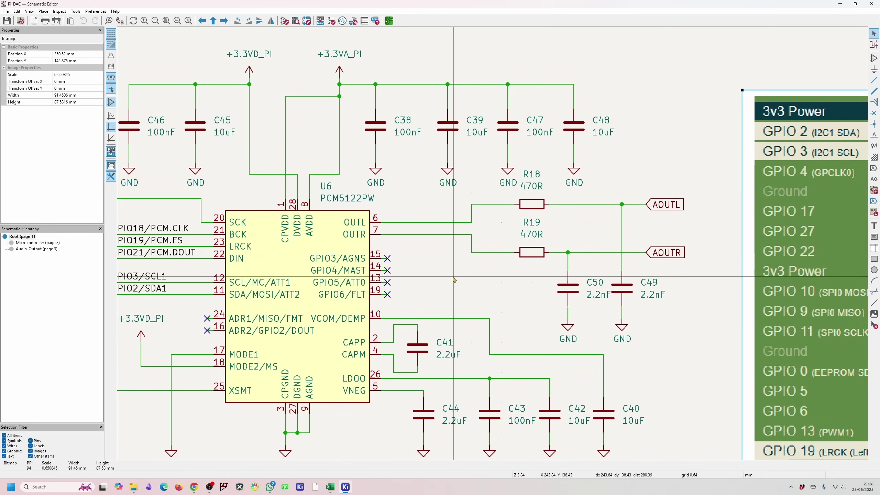
{"action": "scroll", "coordinate": [514, 315], "scroll_direction": "up", "scroll_amount": 1}
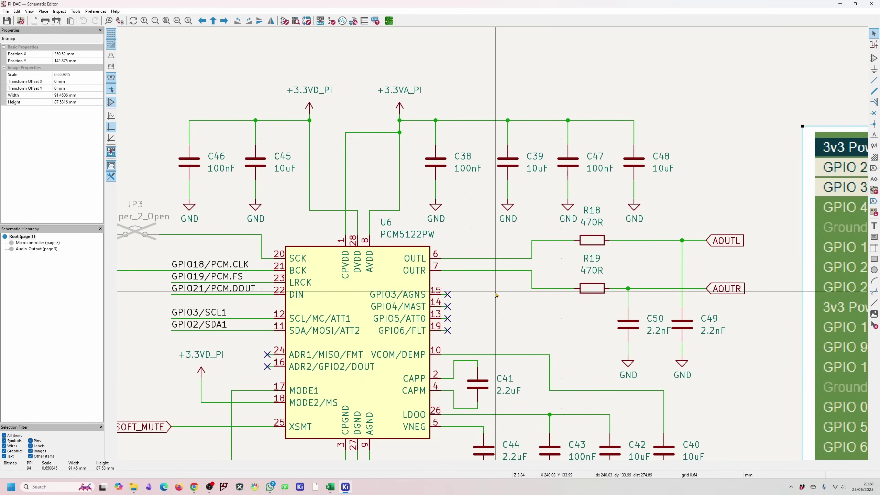
{"action": "scroll", "coordinate": [437, 283], "scroll_direction": "left", "scroll_amount": 2}
{"action": "scroll", "coordinate": [437, 284], "scroll_direction": "up", "scroll_amount": 1}
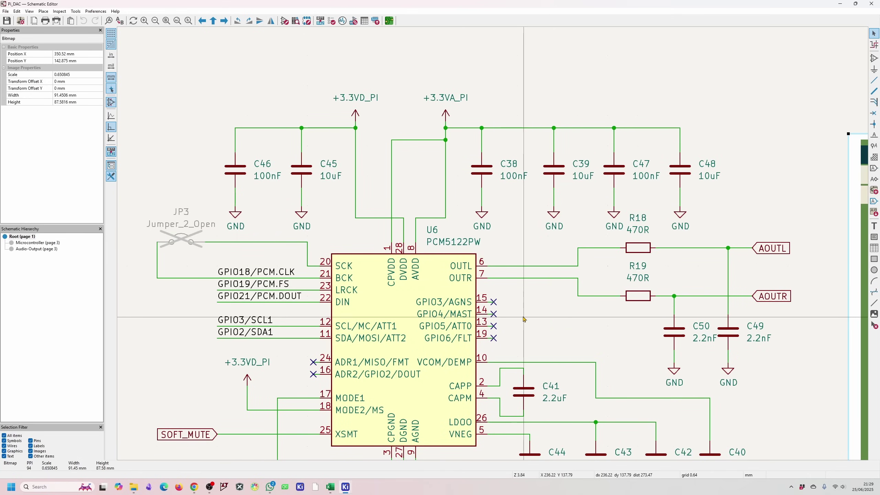
{"action": "scroll", "coordinate": [496, 299], "scroll_direction": "down", "scroll_amount": 3}
{"action": "scroll", "coordinate": [495, 299], "scroll_direction": "right", "scroll_amount": 1}
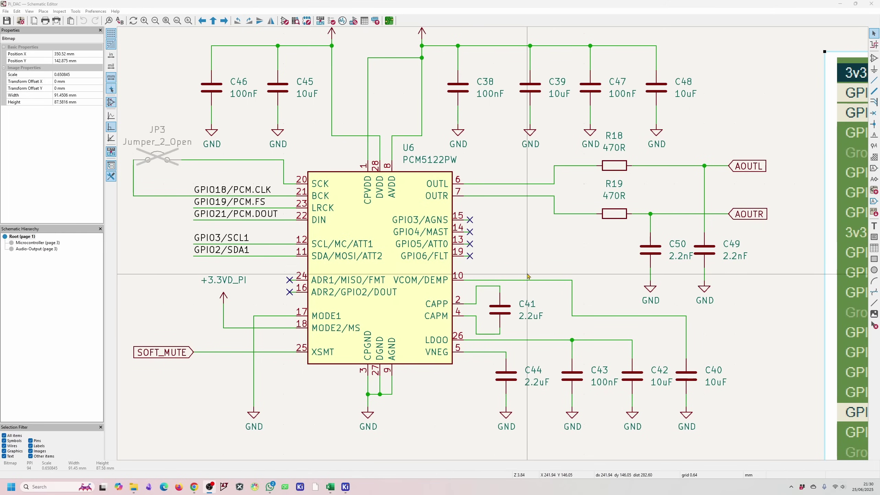
{"action": "middle_click_drag", "start_coordinate": [535, 253], "coordinate": [542, 276]}
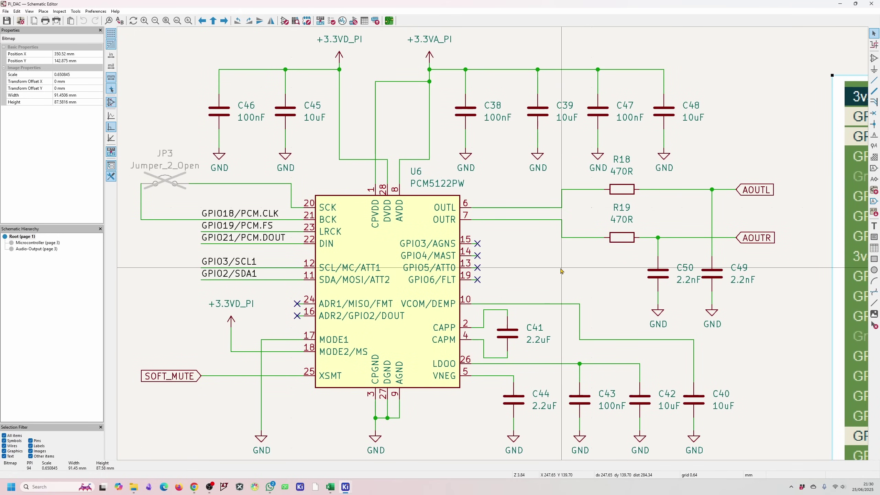
{"action": "scroll", "coordinate": [562, 271], "scroll_direction": "down", "scroll_amount": 3}
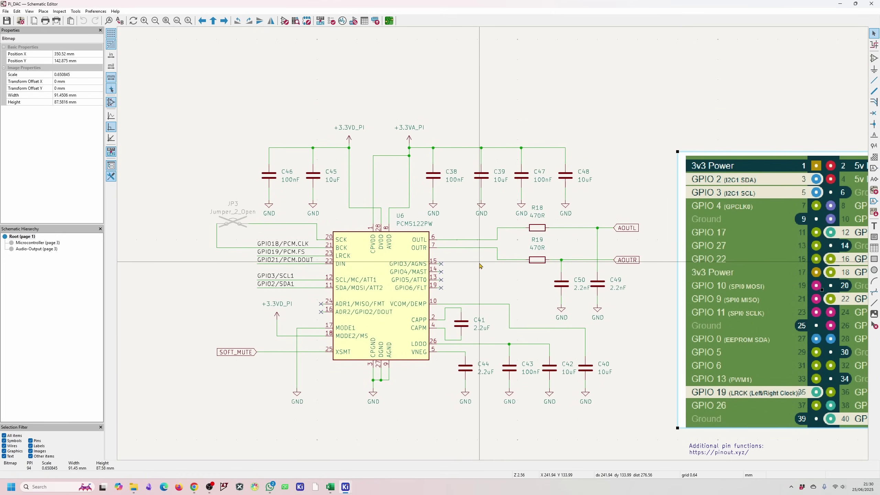
{"action": "scroll", "coordinate": [480, 266], "scroll_direction": "down", "scroll_amount": 2}
Open the Pi_DAC board layout and select the J5 connector footprint
{"action": "left_click", "coordinate": [389, 21]}
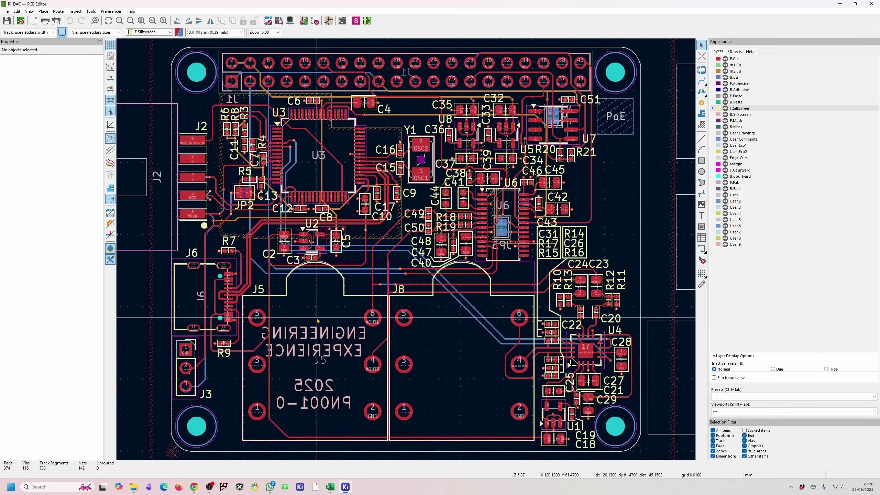
{"action": "left_click", "coordinate": [323, 310]}
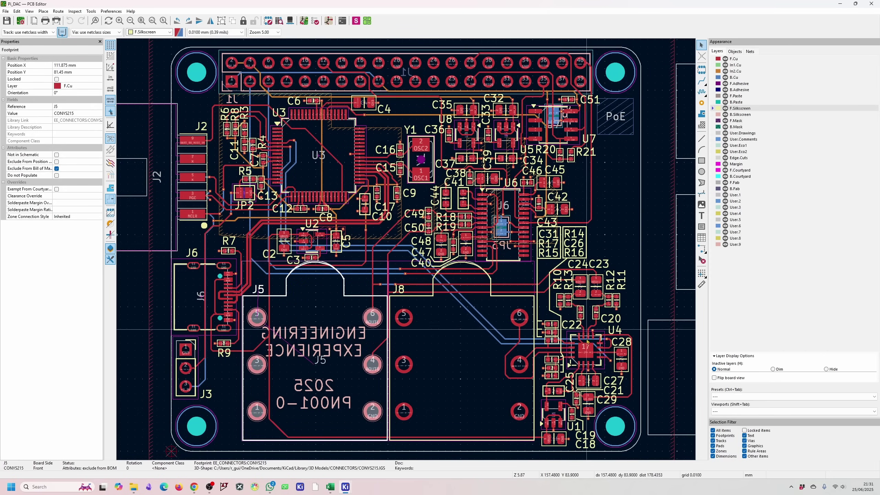
Bring up the 3D Viewer showing the populated Pi_DAC board with U3, U6 and the header
{"action": "key", "text": "alt+3"}
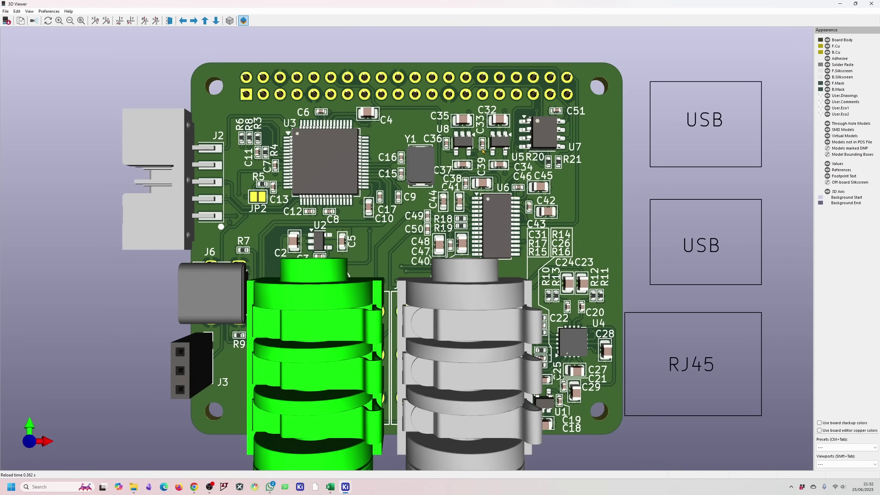
Return to the PCB layout, close Properties, and make F.Cu then B.Cu the active layer
{"action": "key", "text": "alt+Tab"}
{"action": "scroll", "coordinate": [482, 208], "scroll_direction": "up", "scroll_amount": 3}
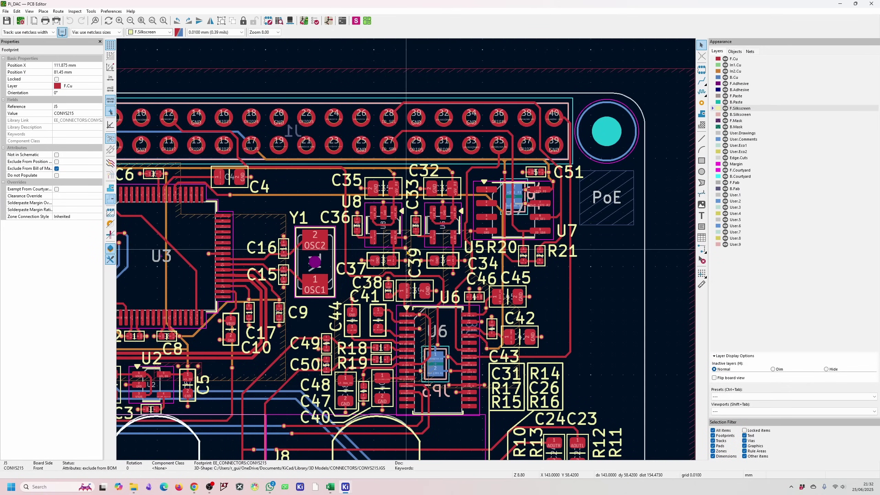
{"action": "left_click", "coordinate": [111, 200]}
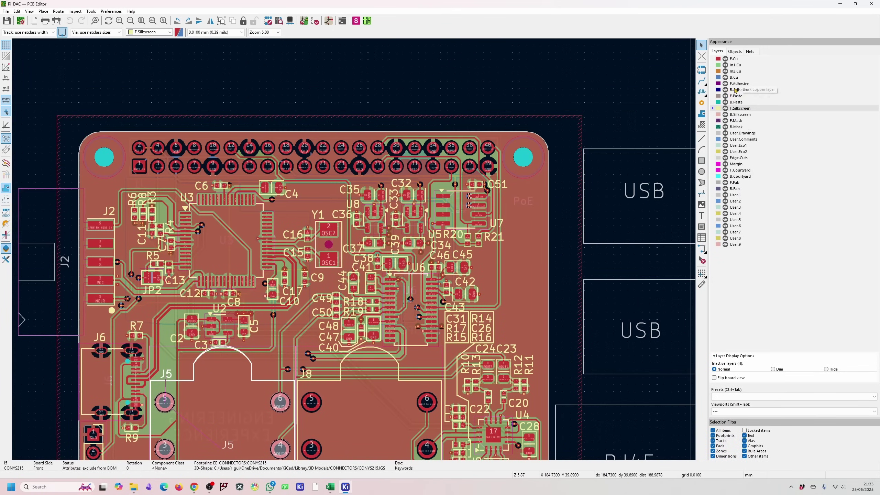
{"action": "left_click", "coordinate": [733, 59]}
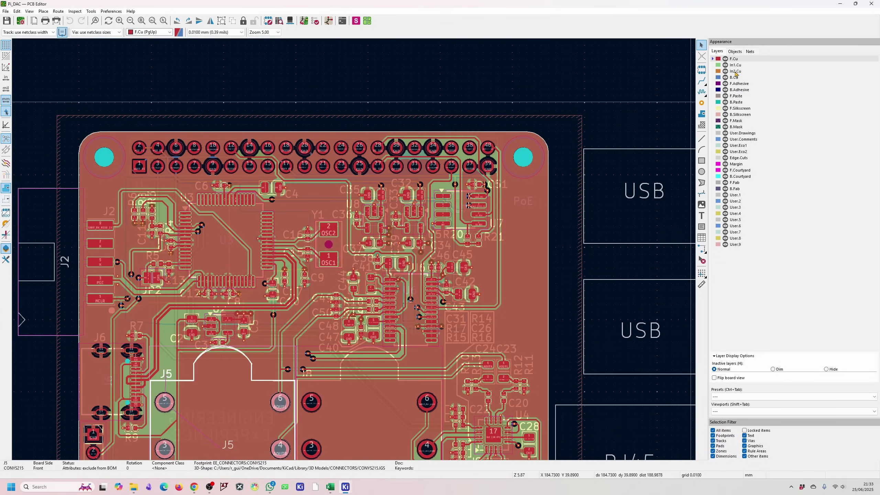
{"action": "left_click", "coordinate": [734, 78]}
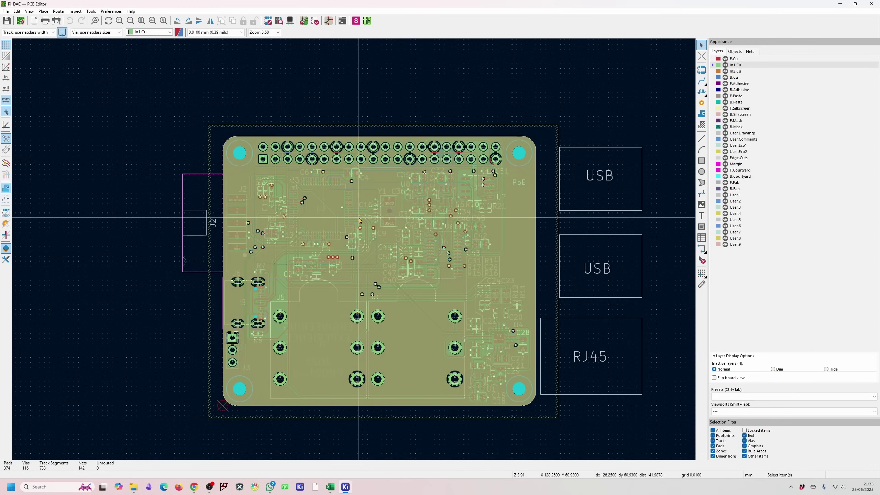
Make In2.Cu the active layer and hide the F.Cu, In1.Cu and B.Cu copper layers
{"action": "scroll", "coordinate": [369, 154], "scroll_direction": "up", "scroll_amount": 2}
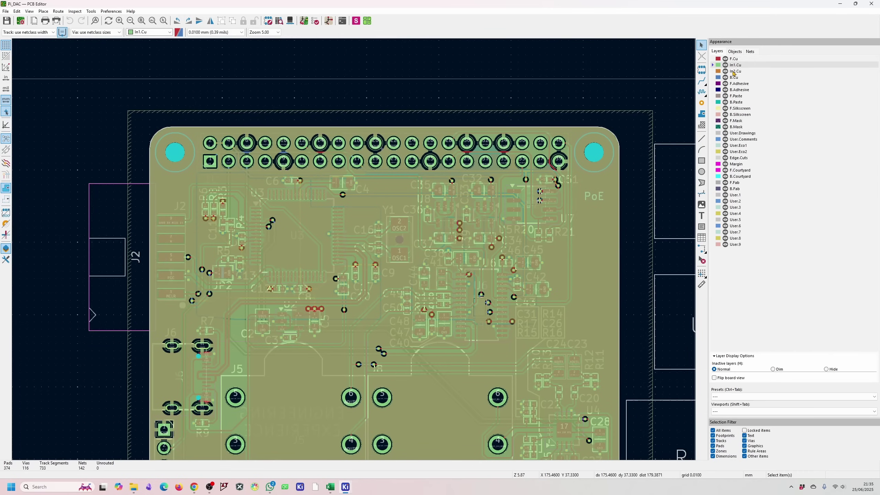
{"action": "left_click", "coordinate": [733, 71]}
{"action": "left_click", "coordinate": [725, 65]}
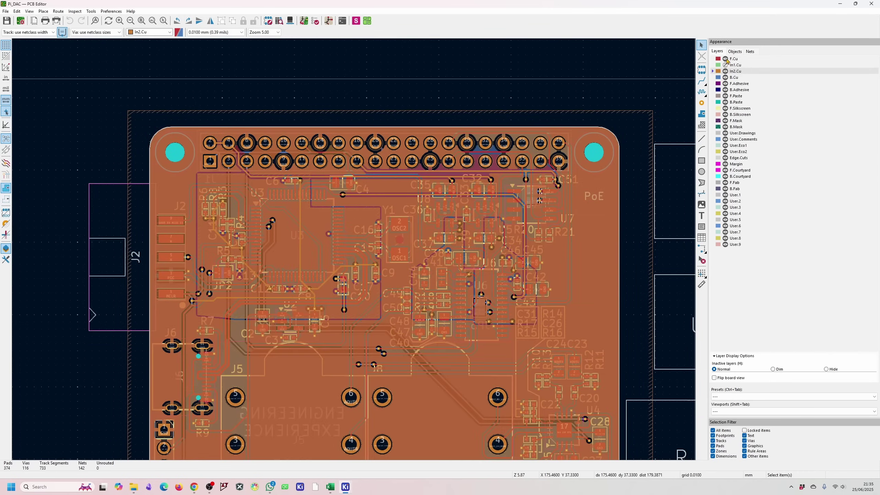
{"action": "left_click", "coordinate": [725, 58]}
{"action": "left_click", "coordinate": [725, 78]}
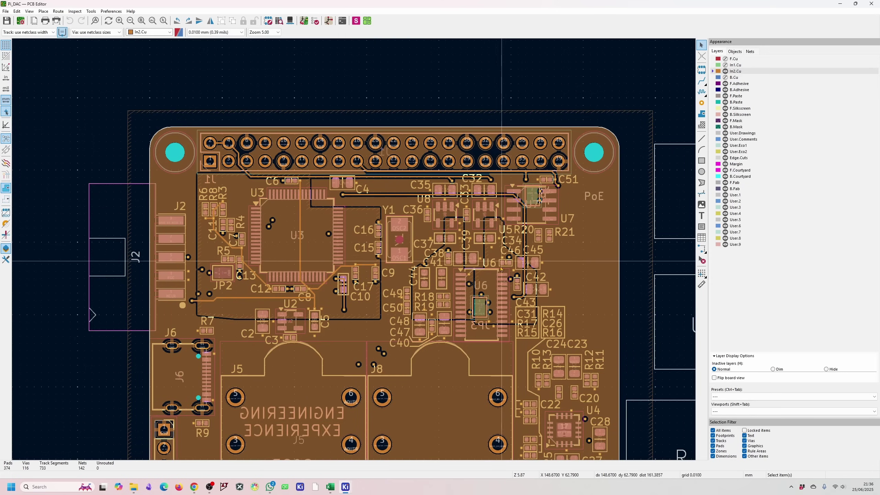
{"action": "scroll", "coordinate": [480, 305], "scroll_direction": "up", "scroll_amount": 3}
{"action": "scroll", "coordinate": [340, 254], "scroll_direction": "up", "scroll_amount": 3}
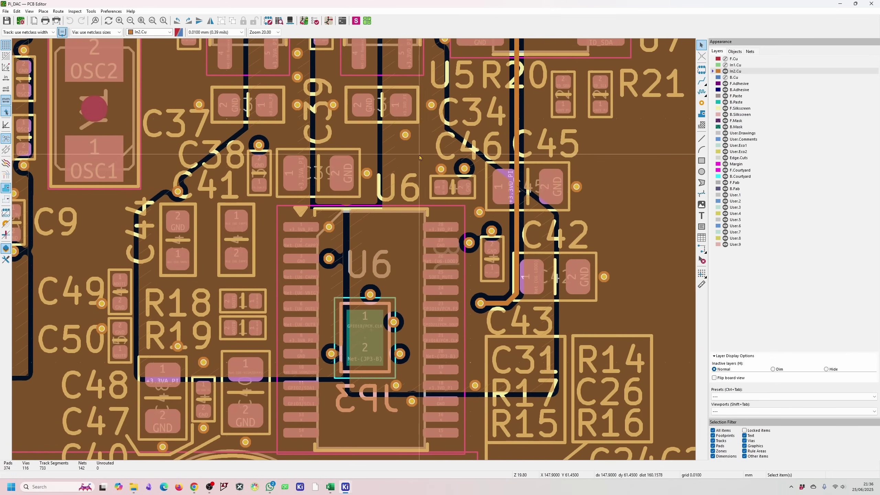
{"action": "scroll", "coordinate": [179, 177], "scroll_direction": "up", "scroll_amount": 3}
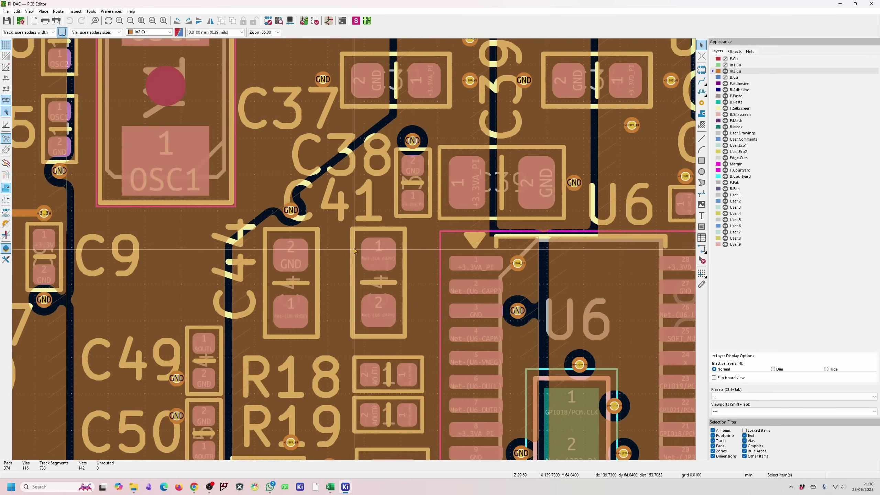
{"action": "scroll", "coordinate": [314, 196], "scroll_direction": "down", "scroll_amount": 3}
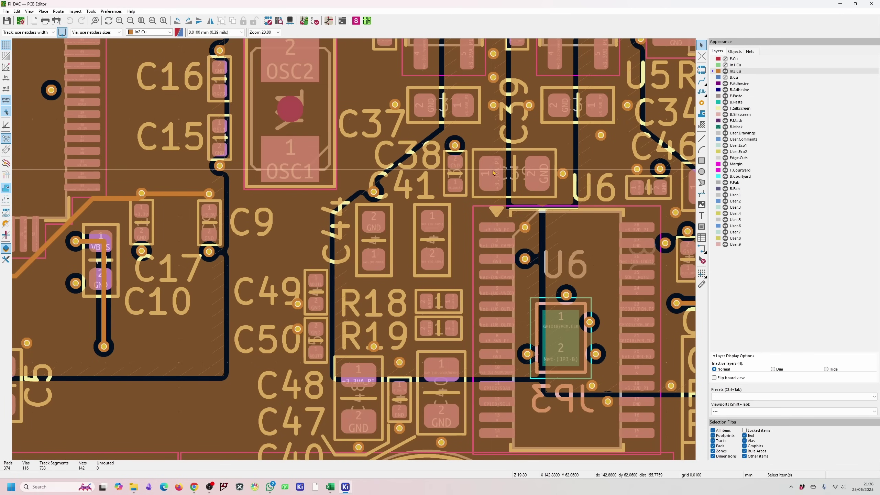
{"action": "scroll", "coordinate": [415, 208], "scroll_direction": "down", "scroll_amount": 3}
{"action": "scroll", "coordinate": [157, 78], "scroll_direction": "up", "scroll_amount": 2}
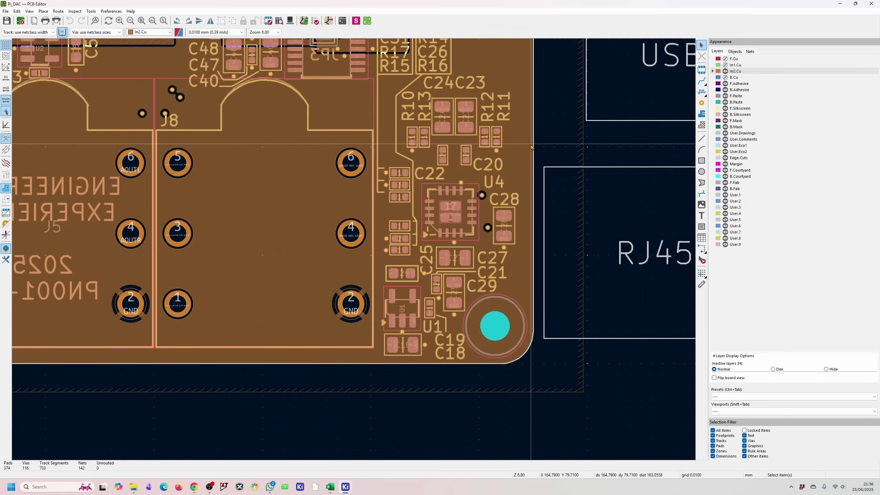
{"action": "double_click", "coordinate": [430, 143]}
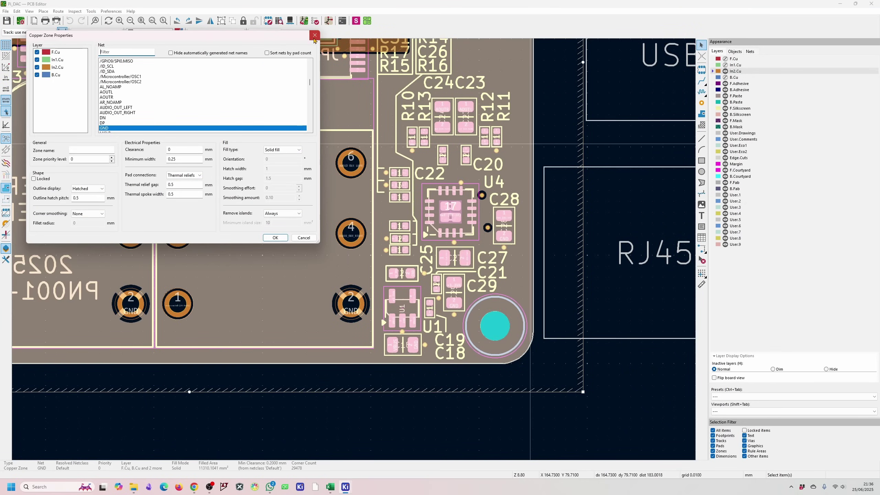
{"action": "key", "text": "Escape"}
{"action": "middle_click_drag", "start_coordinate": [370, 199], "coordinate": [449, 244]}
{"action": "scroll", "coordinate": [449, 243], "scroll_direction": "down", "scroll_amount": 3}
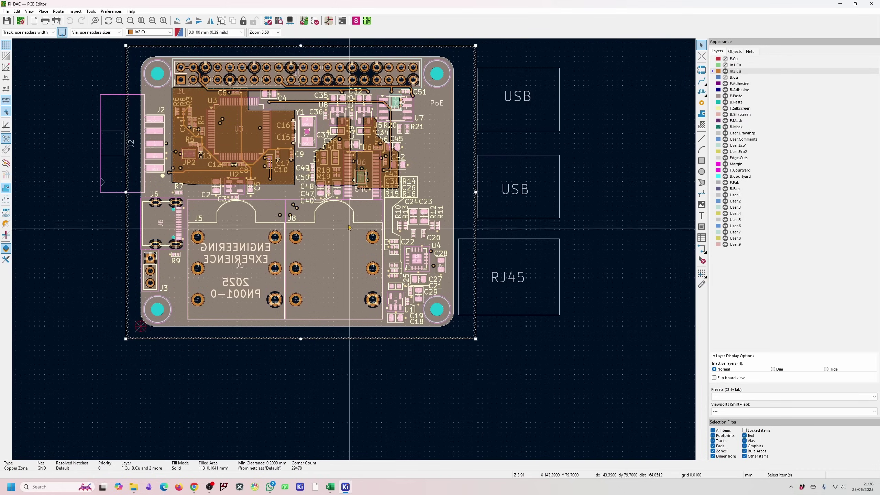
{"action": "middle_click_drag", "start_coordinate": [384, 234], "coordinate": [409, 277]}
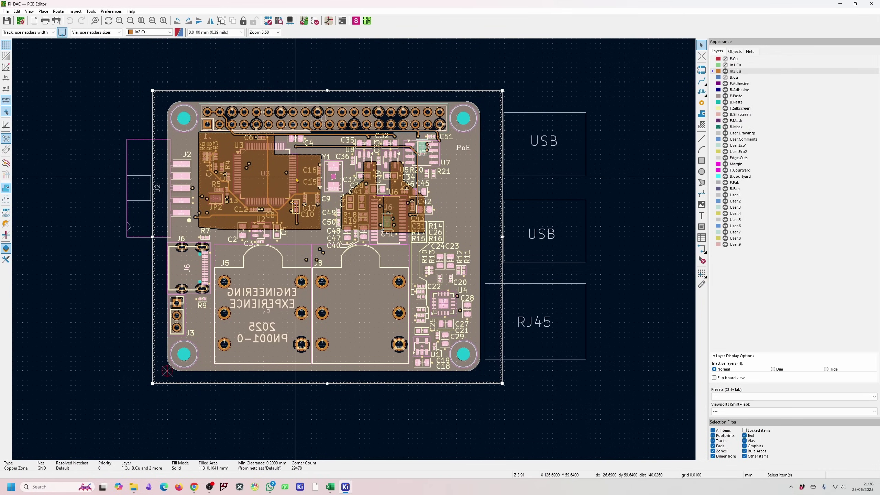
Clear the GND zone selection, make In1.Cu active, recentre the board, and show In2.Cu again
{"action": "key", "text": "Escape"}
{"action": "key", "text": "minus"}
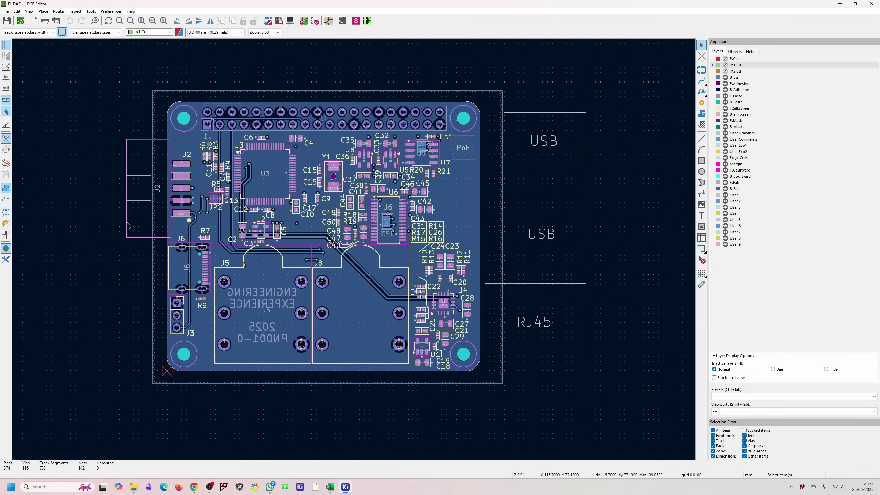
{"action": "key", "text": "F4"}
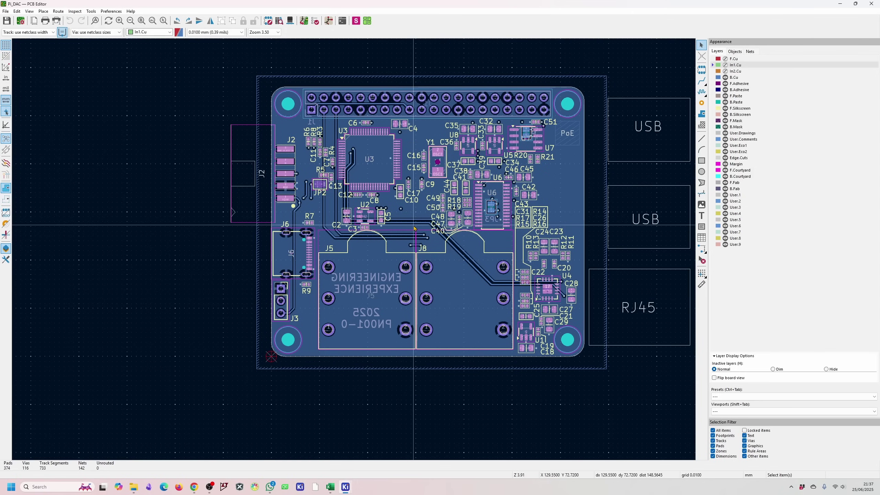
{"action": "left_click", "coordinate": [725, 72]}
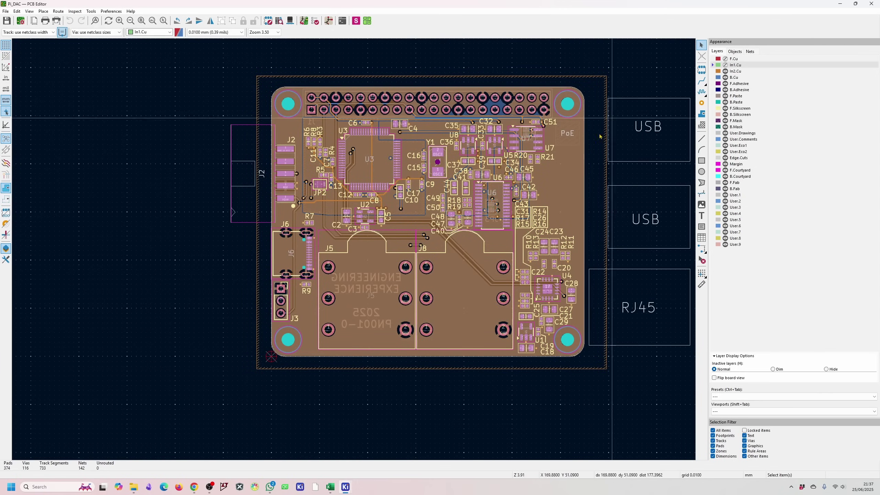